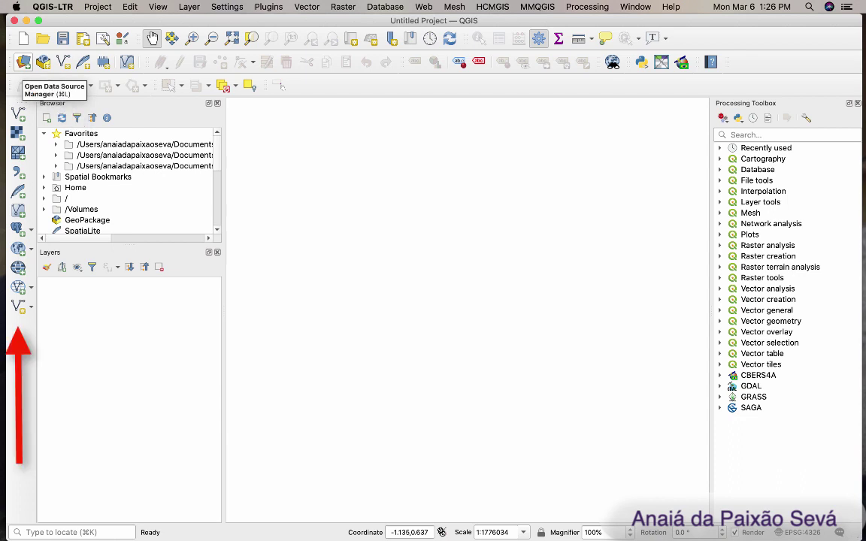
click(23, 62)
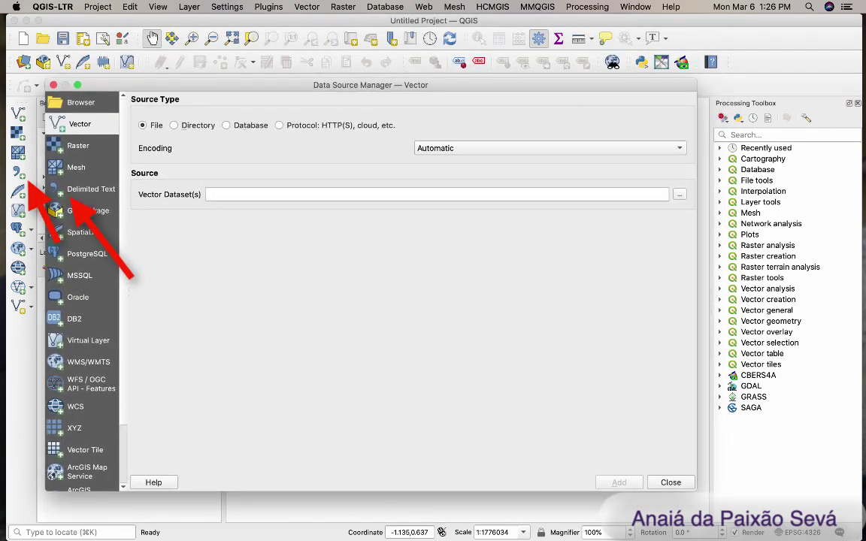
click(90, 189)
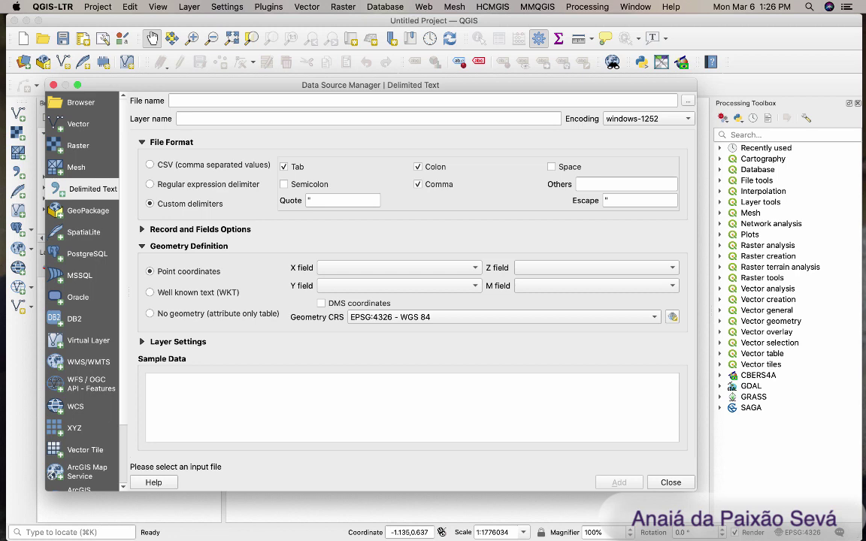
click(53, 85)
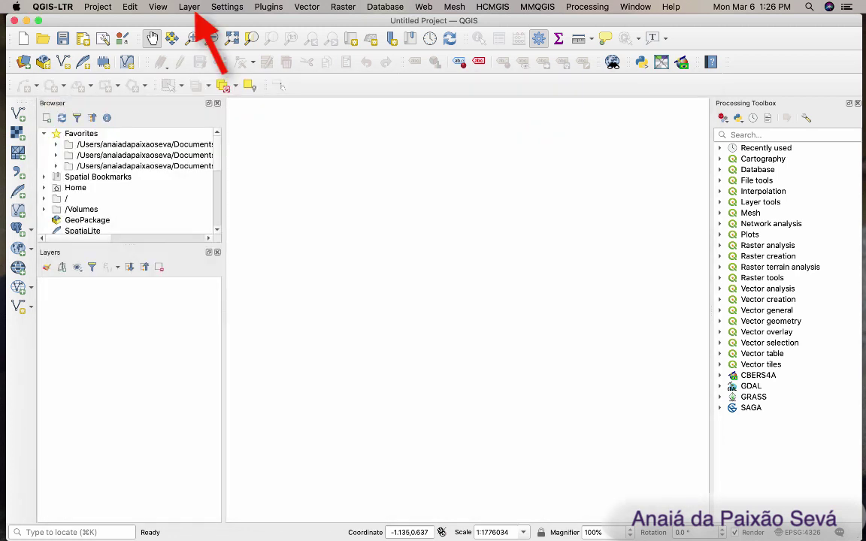
- Start adding a delimited text layer and load TodosAnimaisComCoord.csv as its source file
click(189, 7)
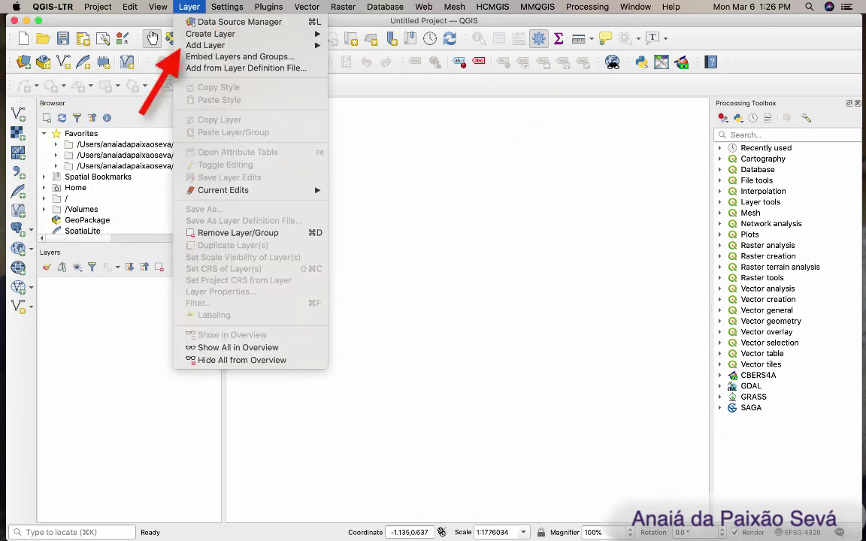
mouse_move(205, 45)
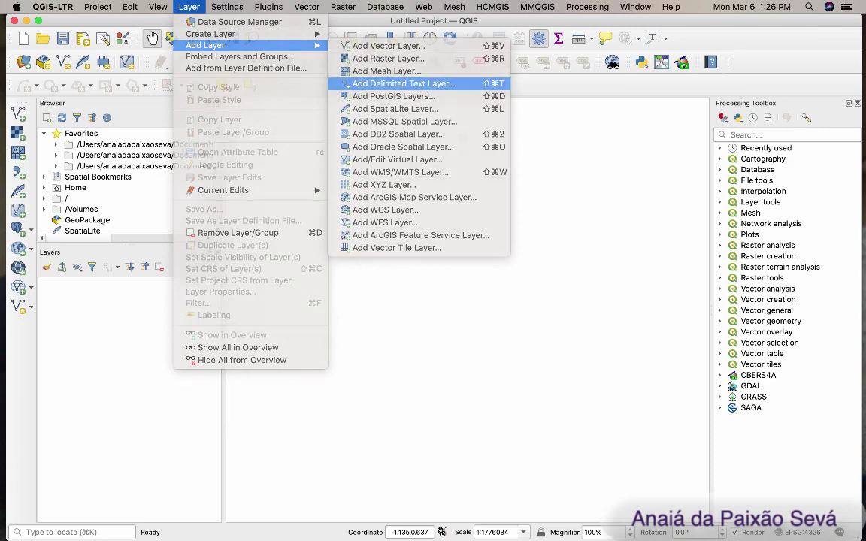
click(403, 83)
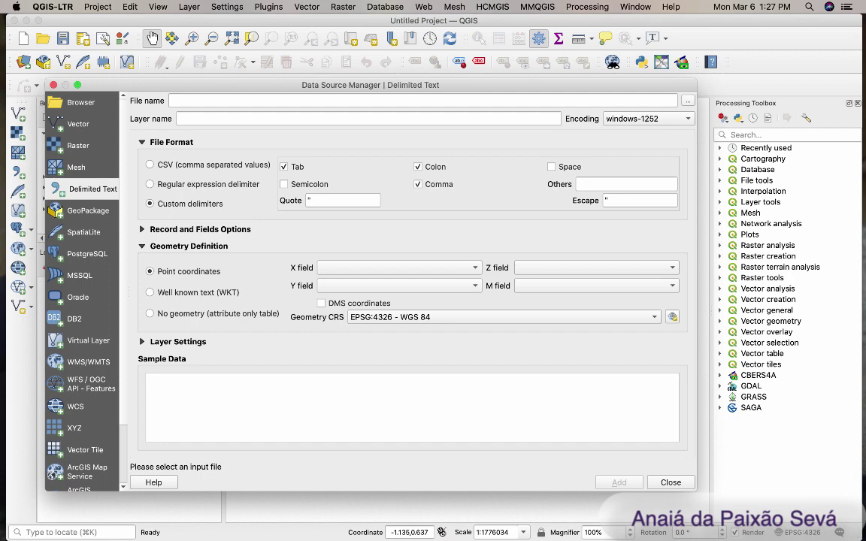
click(688, 101)
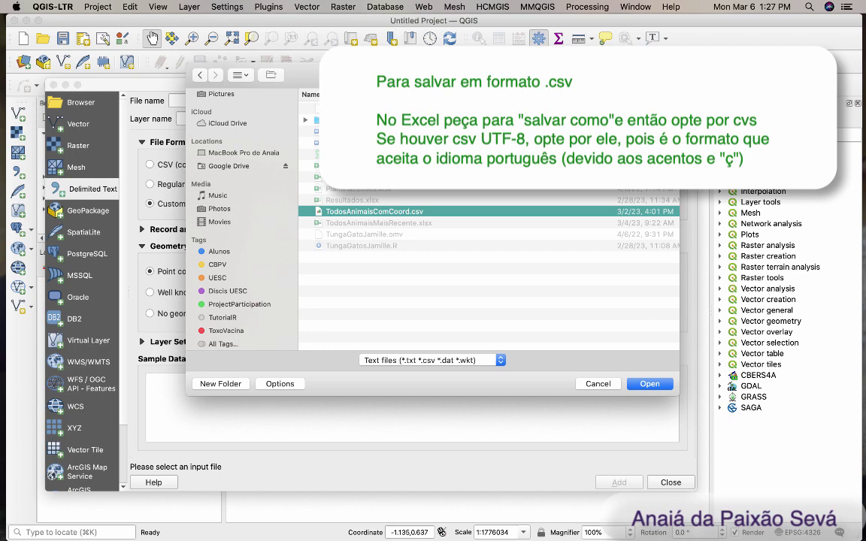
key(Return)
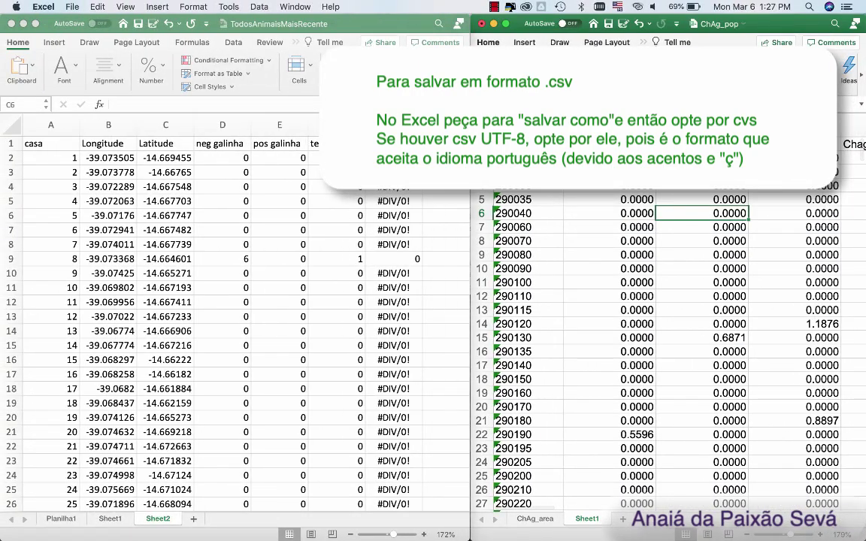
- Switch to Excel and examine the CSV file formats available for saving the TodosAnimaisMaisRecente workbook under another format
click(406, 150)
click(71, 7)
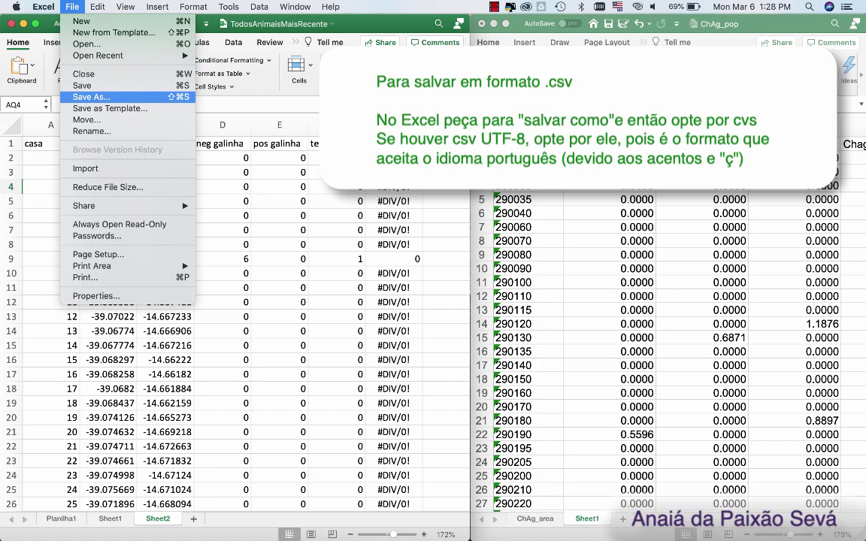
click(90, 97)
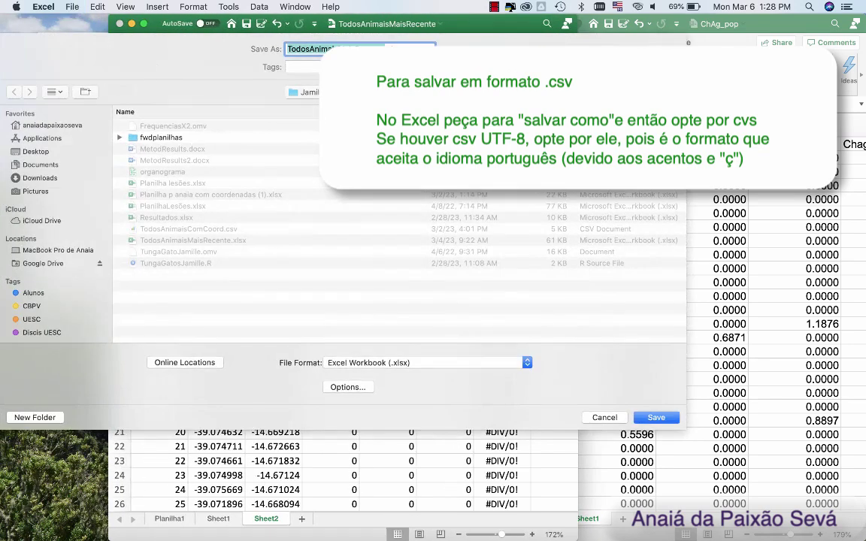
click(427, 362)
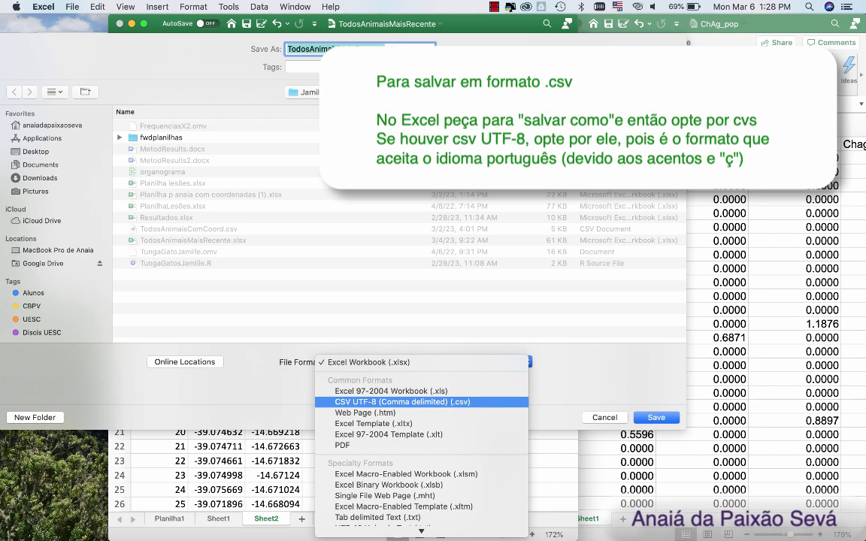
scroll(421, 406, down, 3)
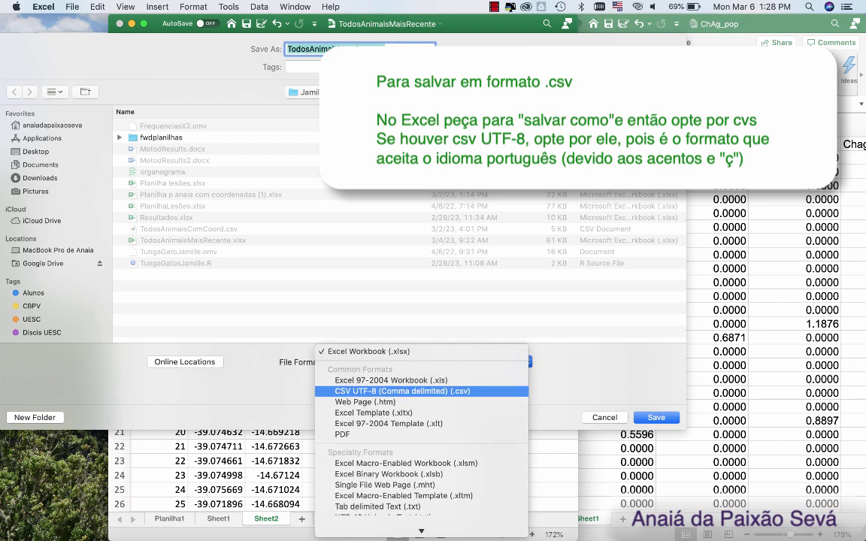
scroll(406, 408, down, 2)
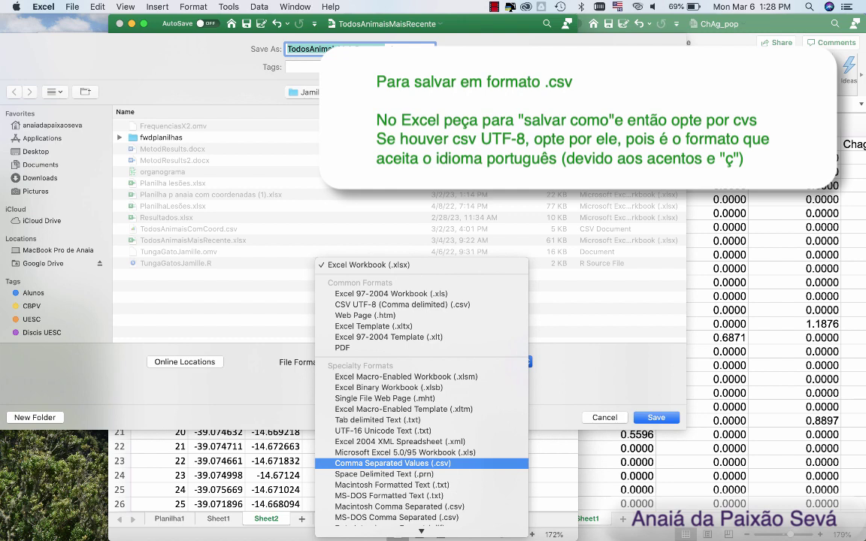
scroll(406, 473, down, 3)
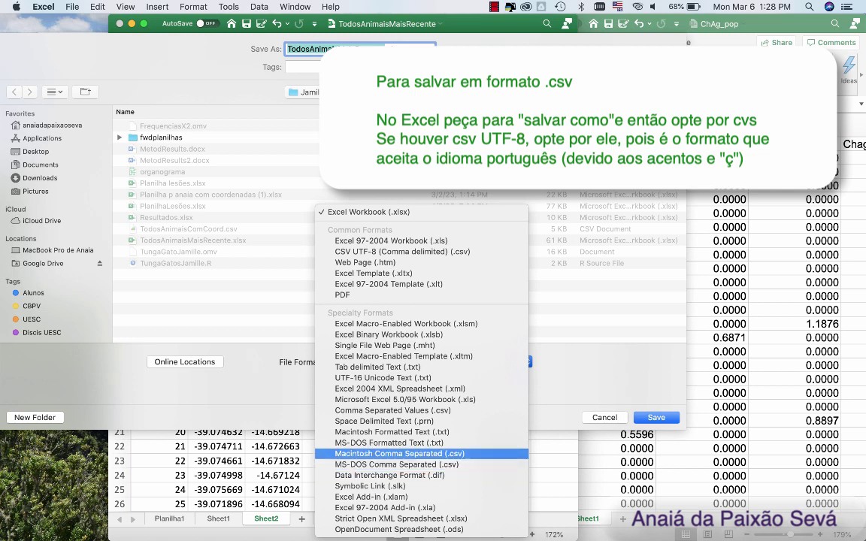
key(Escape)
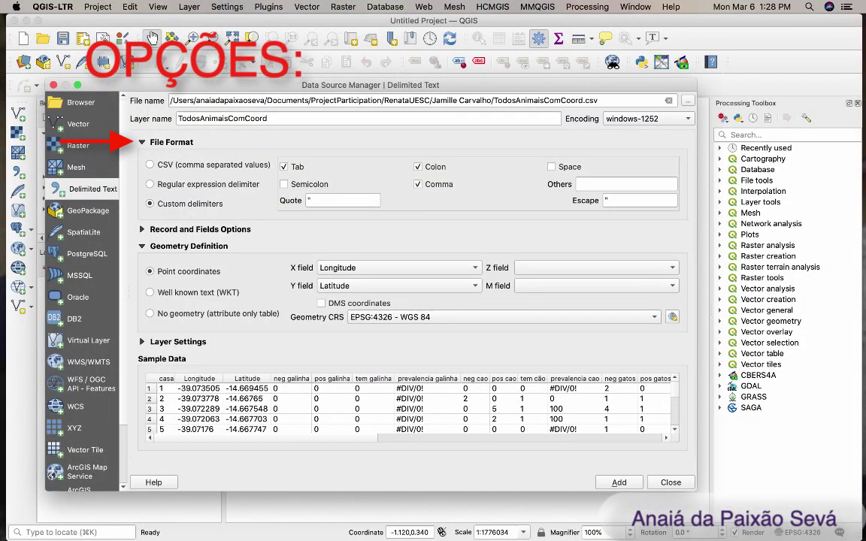
- Collapse the Geometry Definition section of the delimited text import, keeping the File Format section expanded
click(142, 142)
click(142, 176)
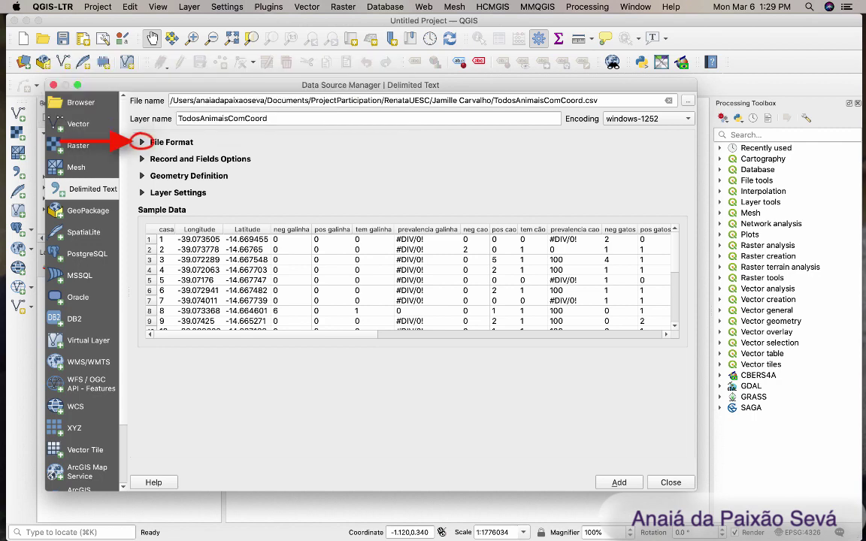
click(141, 142)
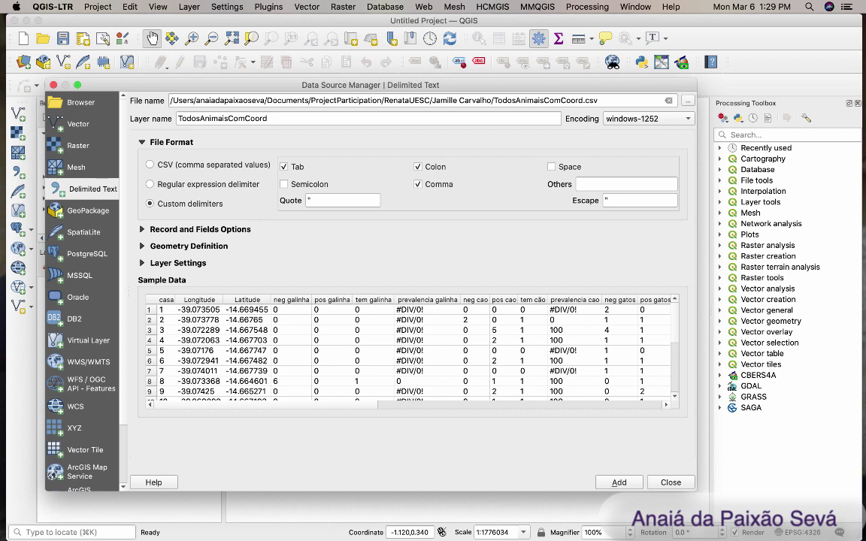
- Try the CSV file format, return to custom delimiters without Semicolon, and test the sample data with Comma off and on again
click(150, 165)
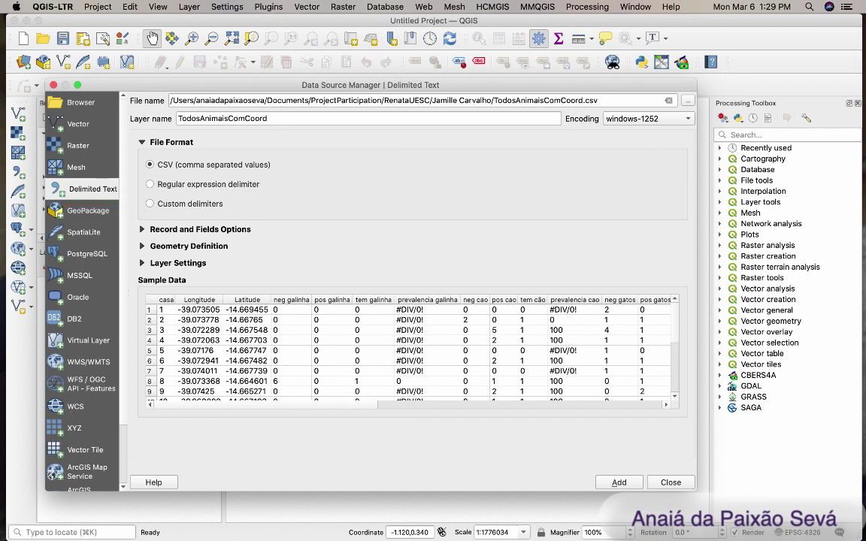
click(151, 204)
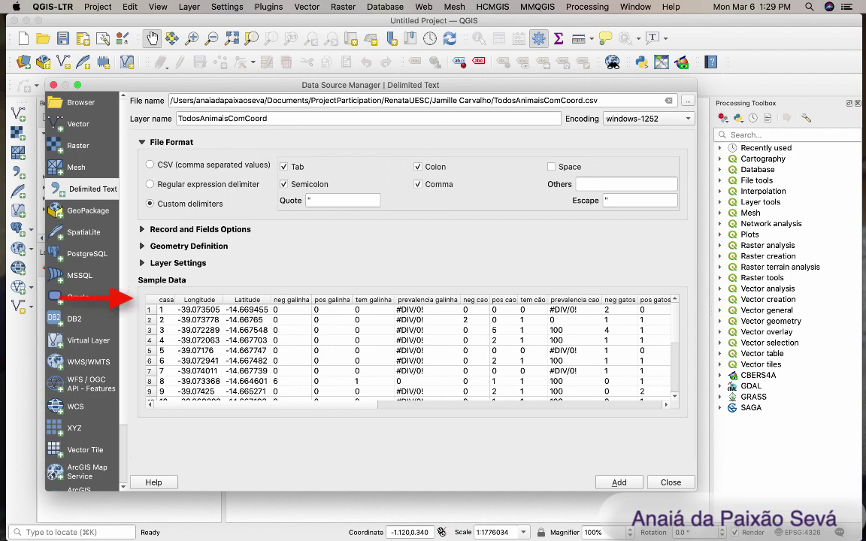
click(418, 184)
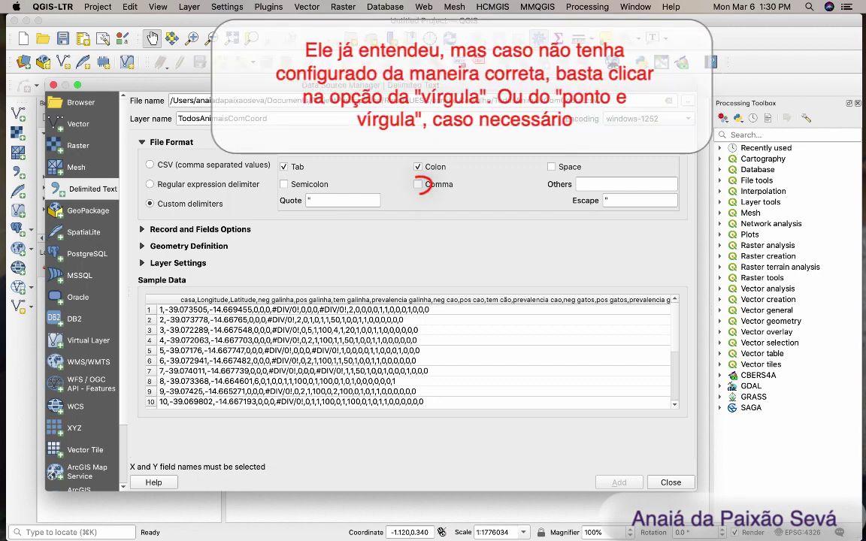
click(283, 184)
click(418, 185)
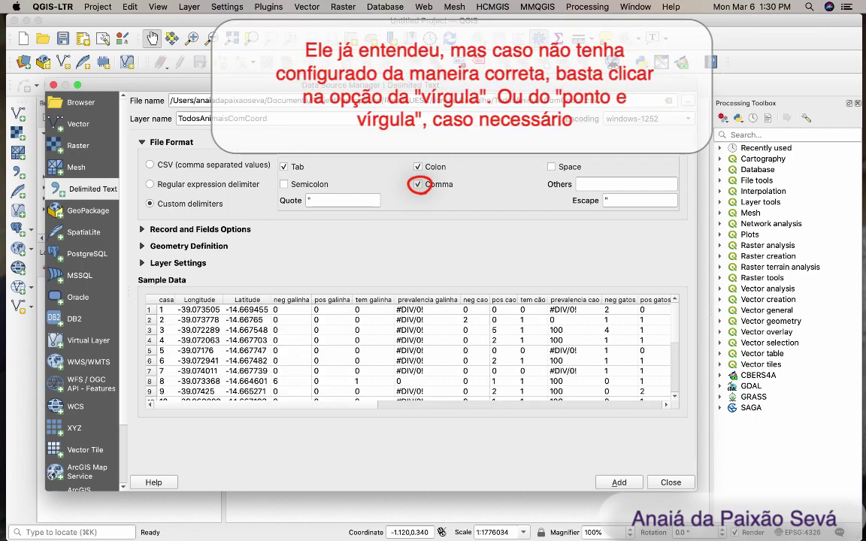
click(418, 184)
click(418, 184)
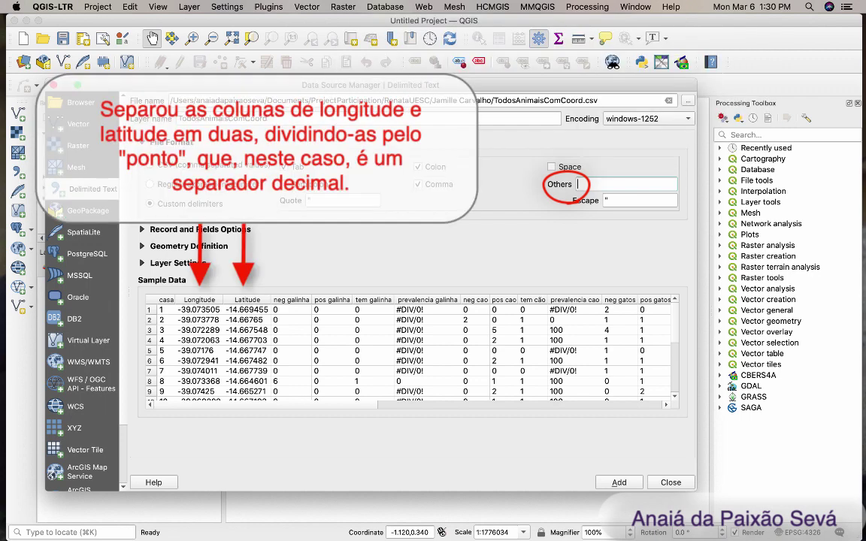
- Try a period as an additional custom delimiter, inspect the sample data columns, and clear the extra delimiter
text(.)
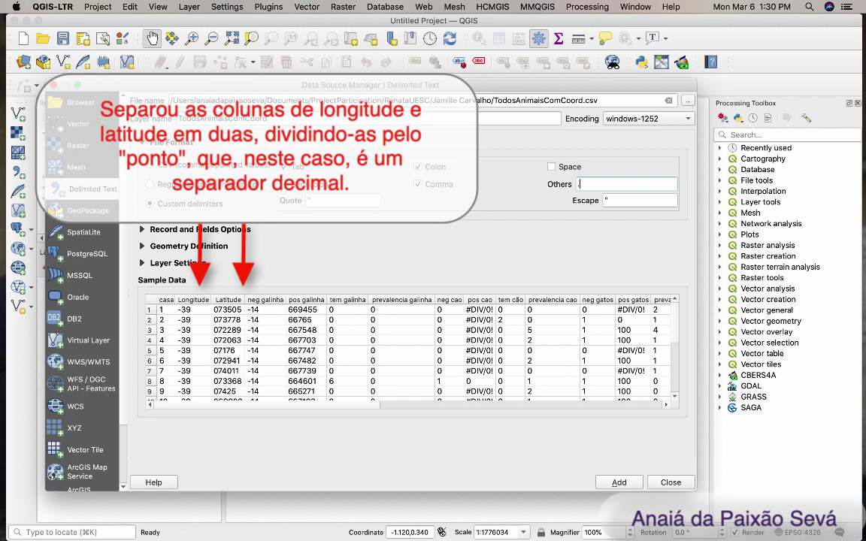
text(.)
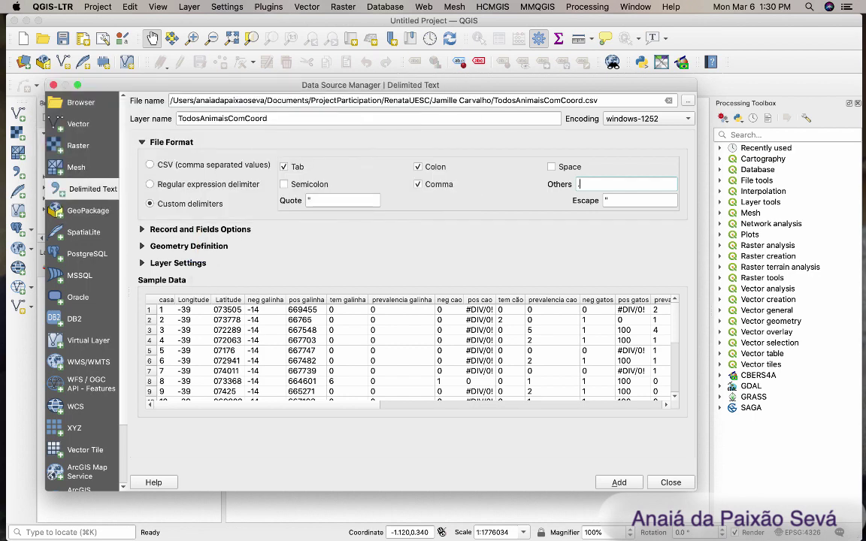
scroll(405, 350, right, 15)
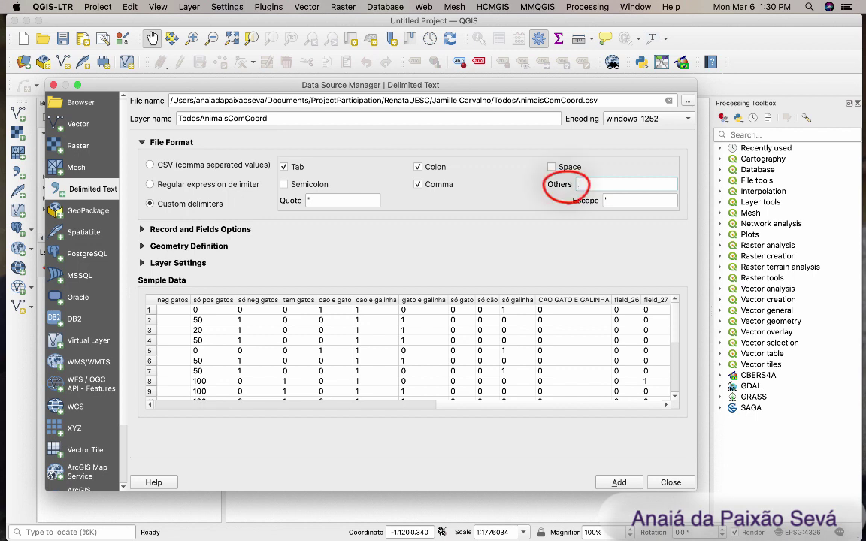
key(BackSpace)
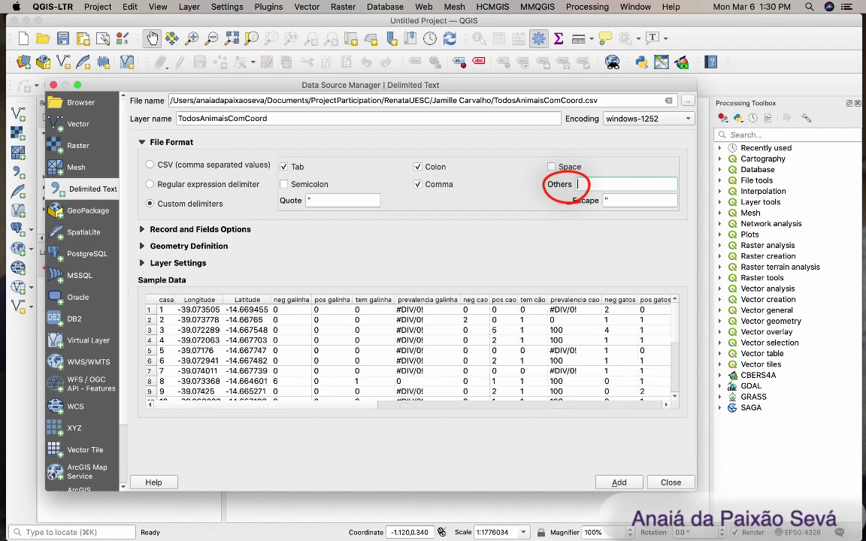
scroll(410, 350, right, 10)
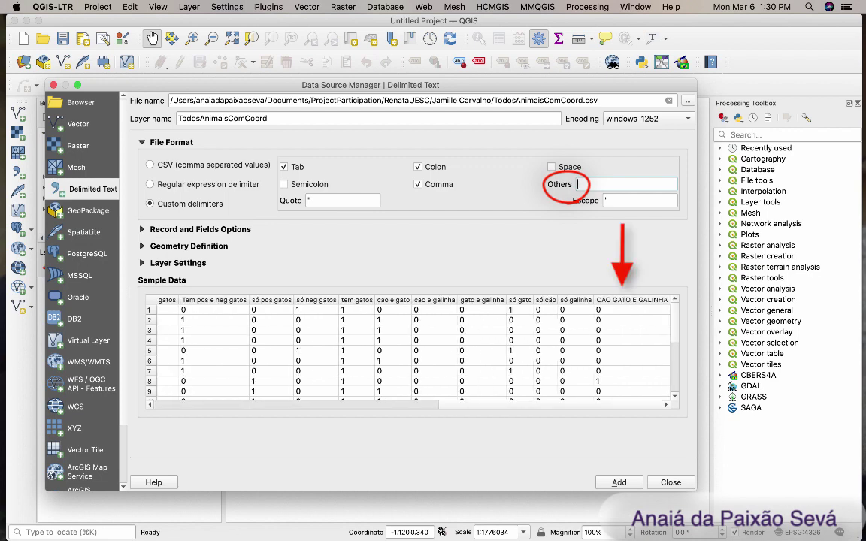
scroll(410, 349, left, 10)
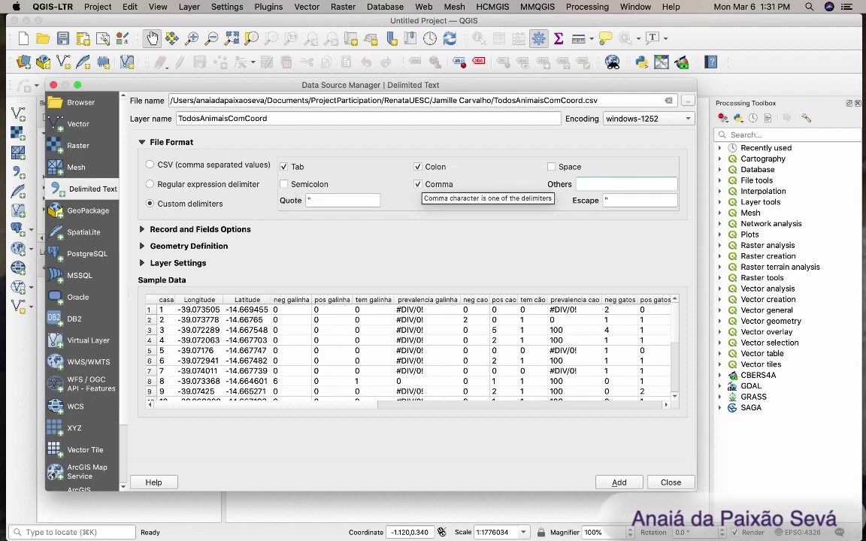
- Switch the Comma and Tab delimiters off and back on to compare their effect on the sample data
click(418, 184)
click(418, 184)
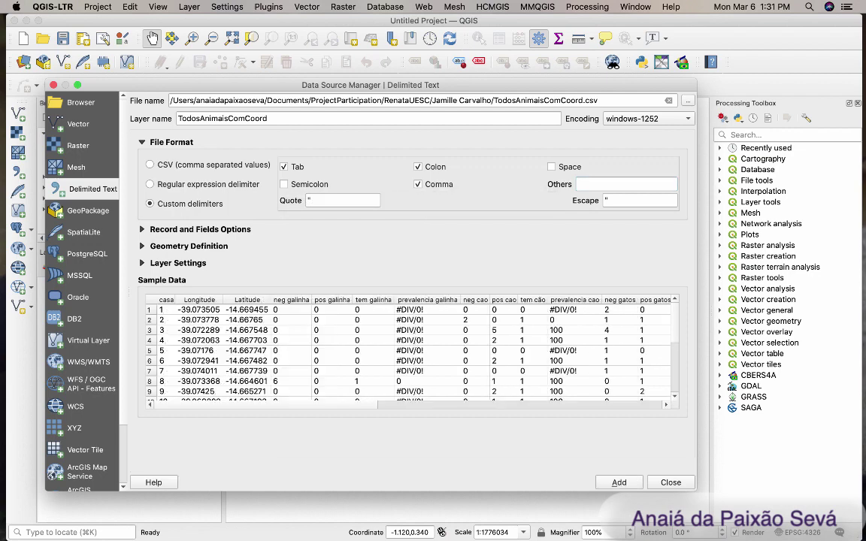
click(285, 167)
click(284, 167)
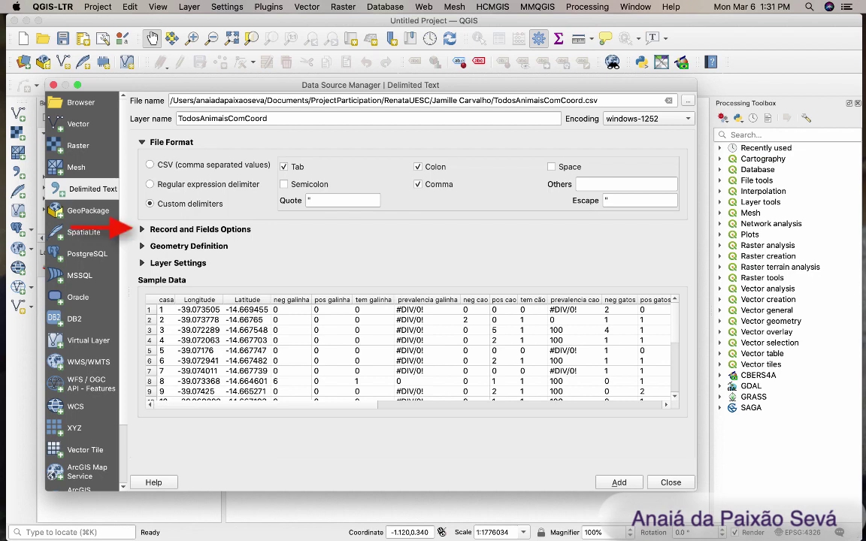
- In the record and field options, try disabling first-record field names and discarding 1 header line, restoring each setting
click(200, 229)
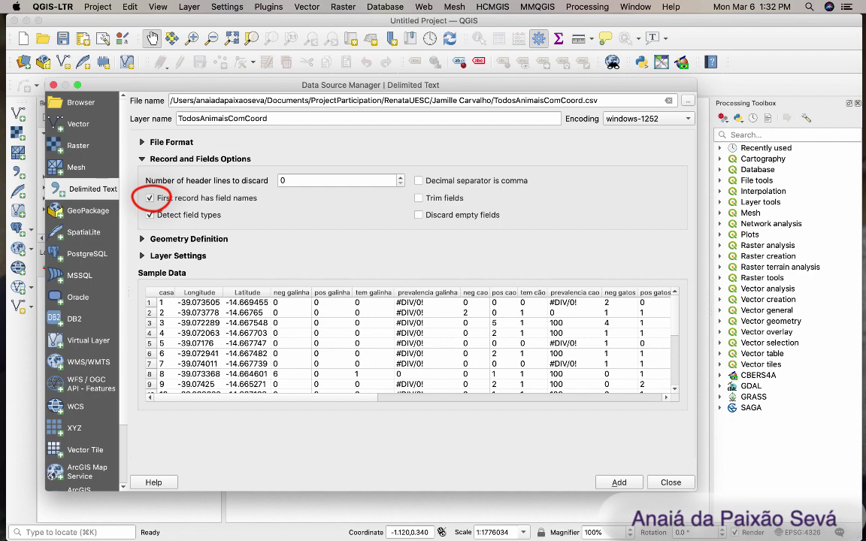
click(150, 199)
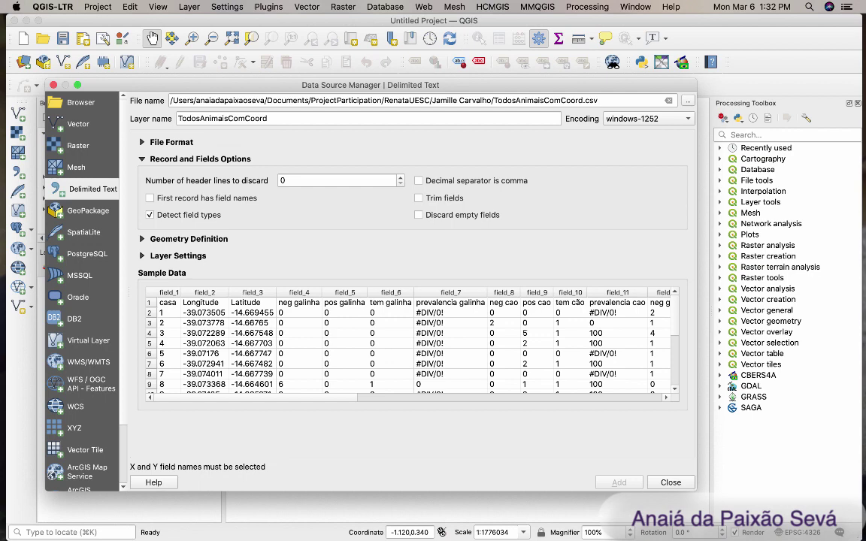
click(150, 199)
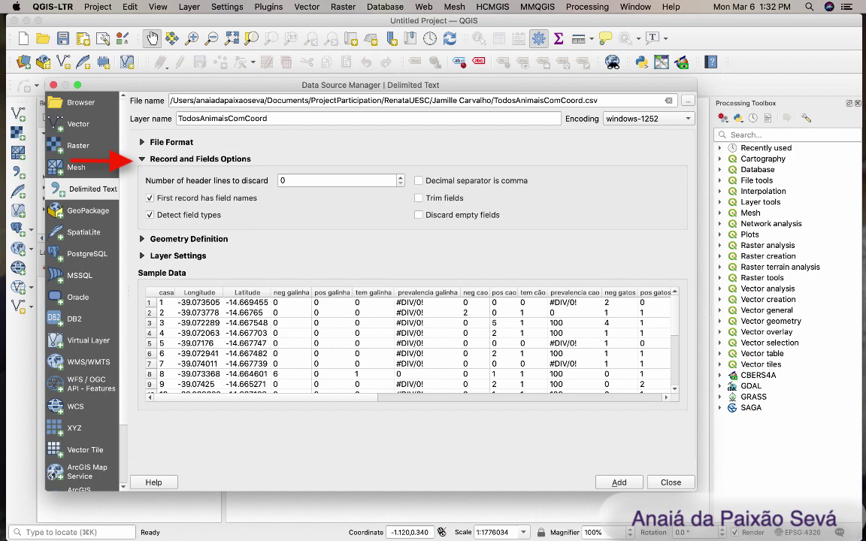
click(401, 178)
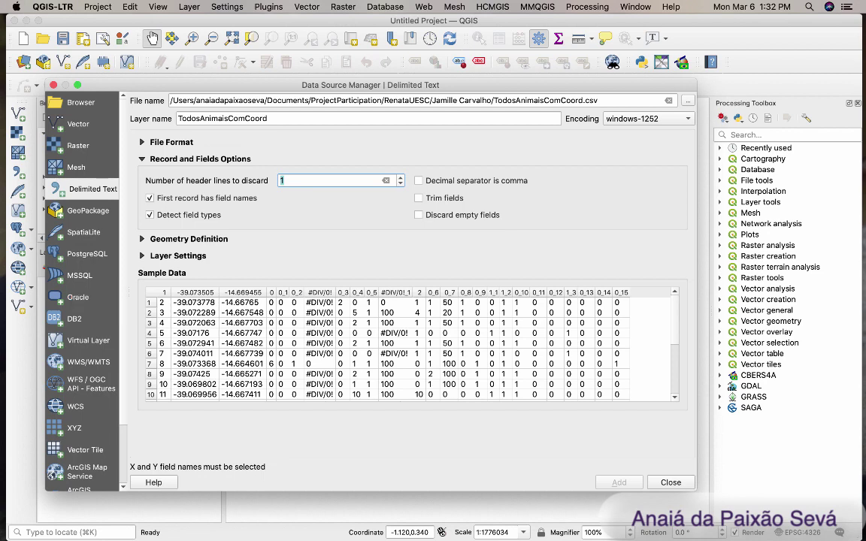
key(Down)
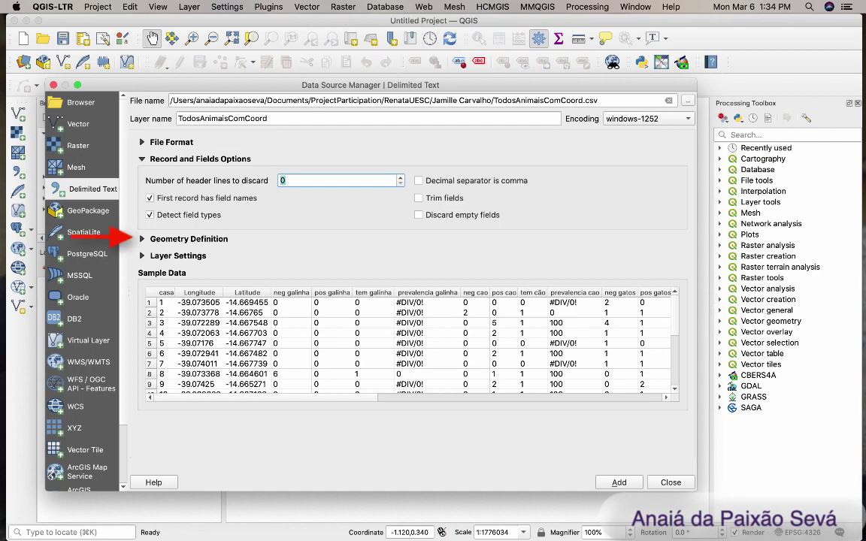
- Check the point geometry definition with Longitude as X and Latitude as Y, review the layer settings, and add the TodosAnimaisComCoord layer
click(142, 159)
click(142, 176)
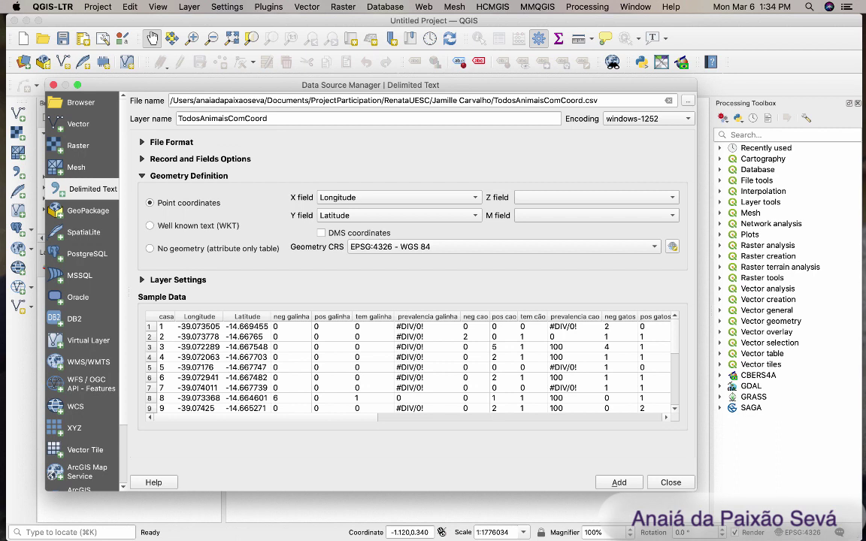
click(399, 198)
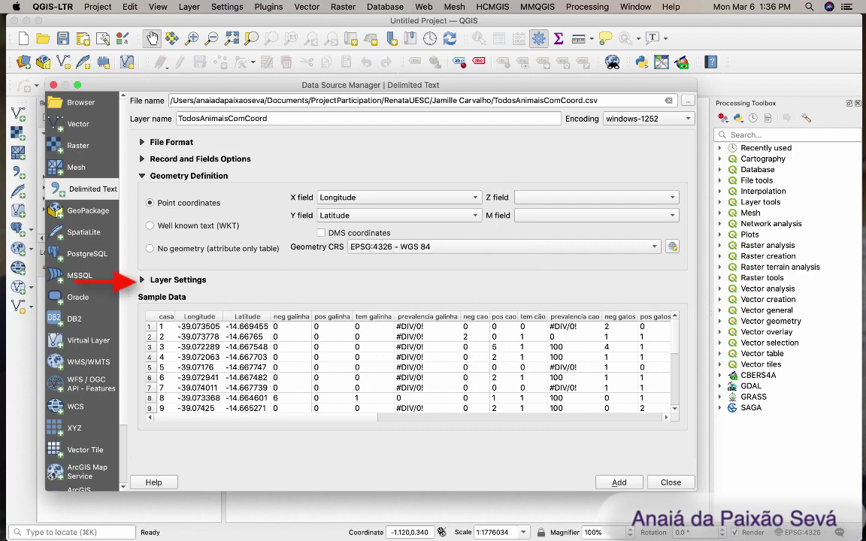
click(141, 176)
click(141, 193)
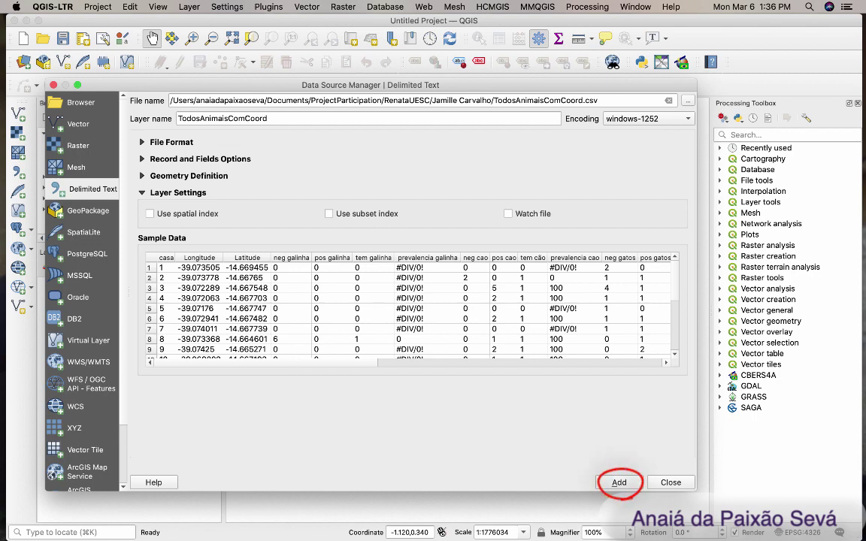
click(618, 481)
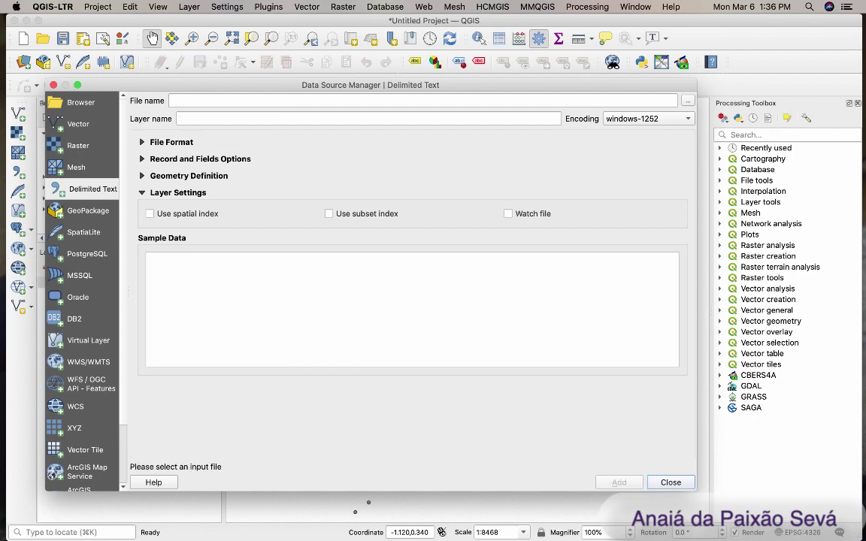
click(671, 482)
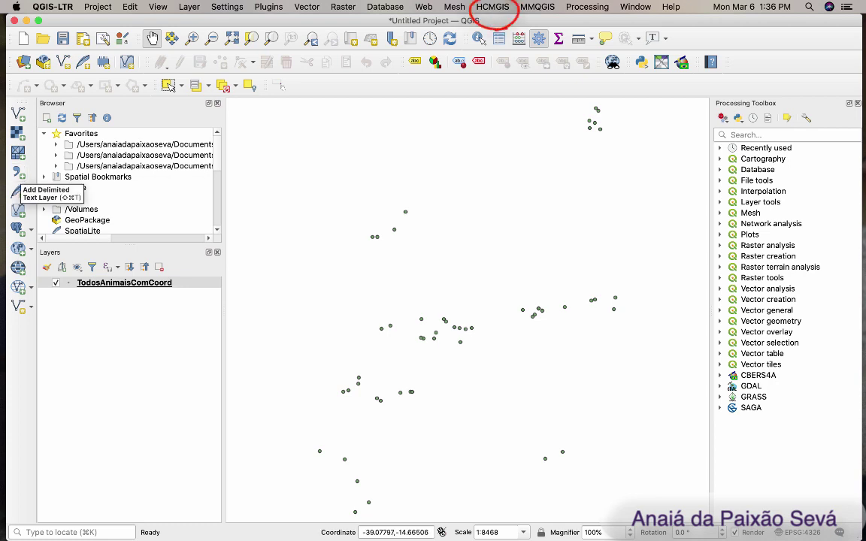
- Add the Google Satellite basemap from HCMGIS and place the TodosAnimaisComCoord layer above it
click(492, 7)
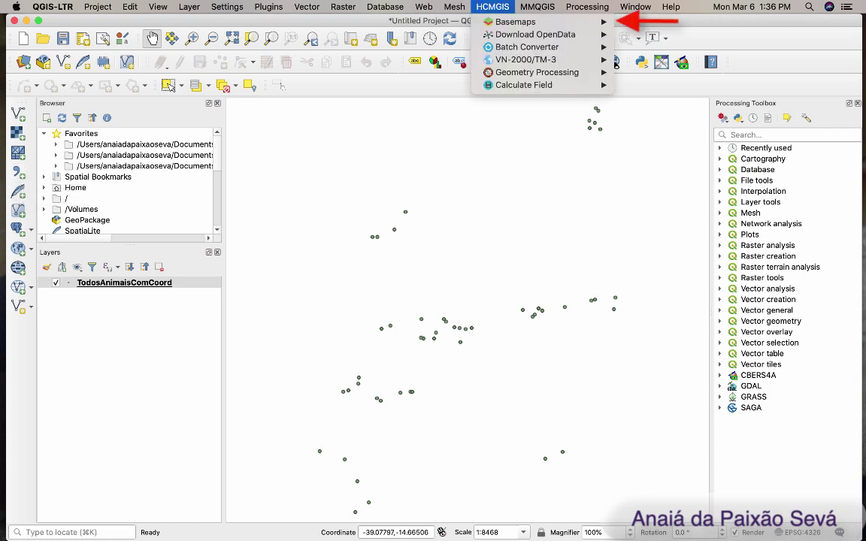
mouse_move(515, 23)
click(668, 38)
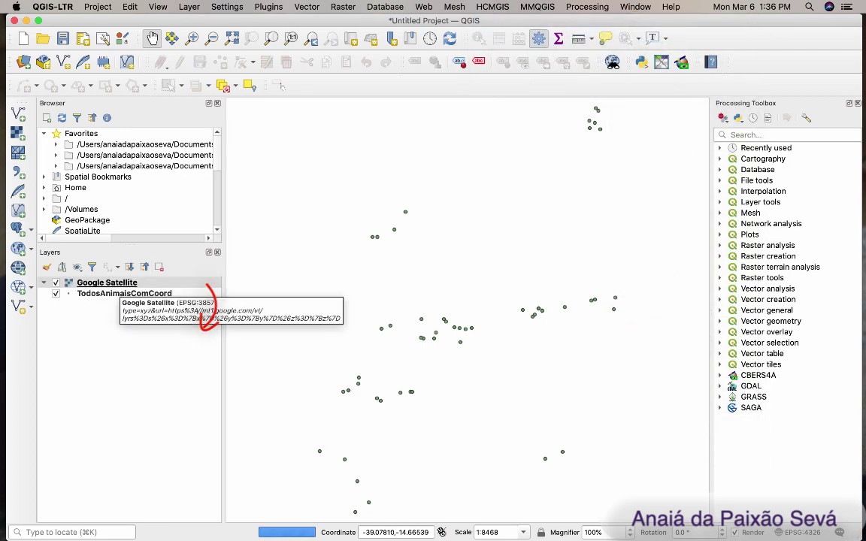
drag(121, 293, 120, 283)
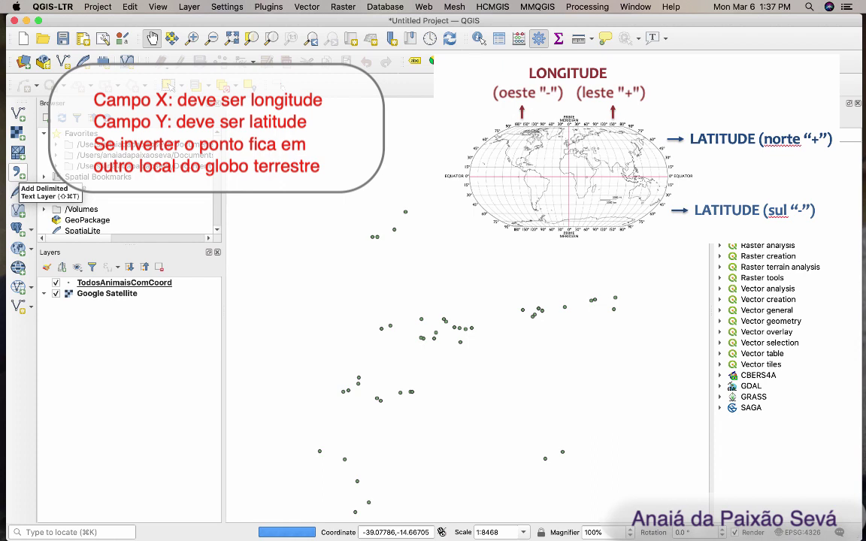
- Remove the Google Satellite basemap layer from the project
click(18, 171)
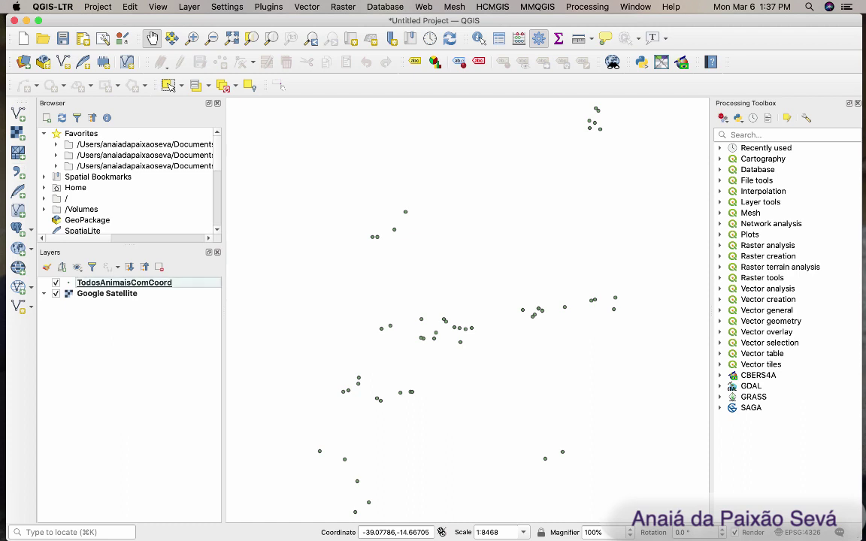
click(107, 294)
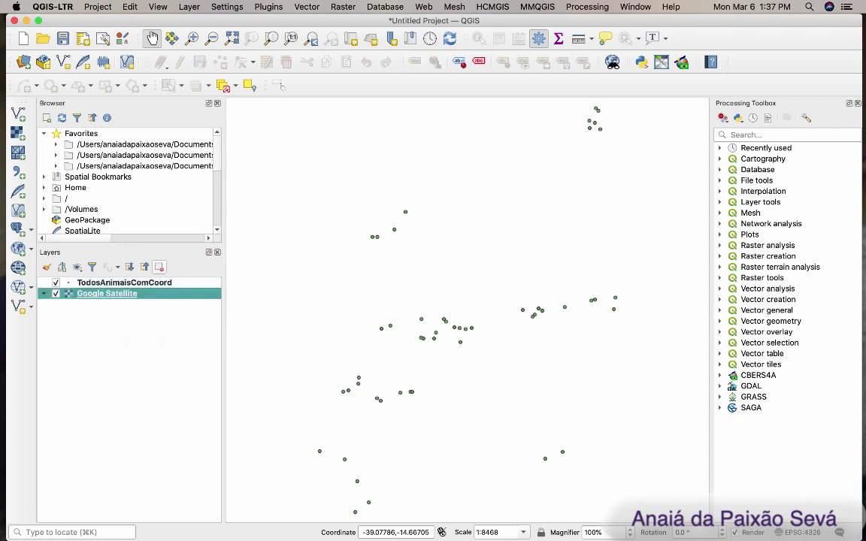
click(158, 267)
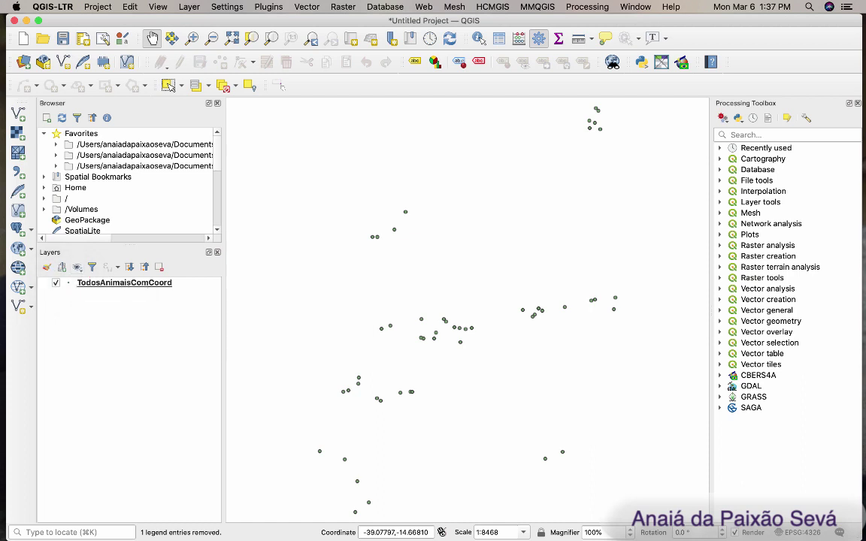
- Import TodosAnimaisComCoord.csv a second time as a delimited text layer with the DMS coordinates option enabled
click(18, 171)
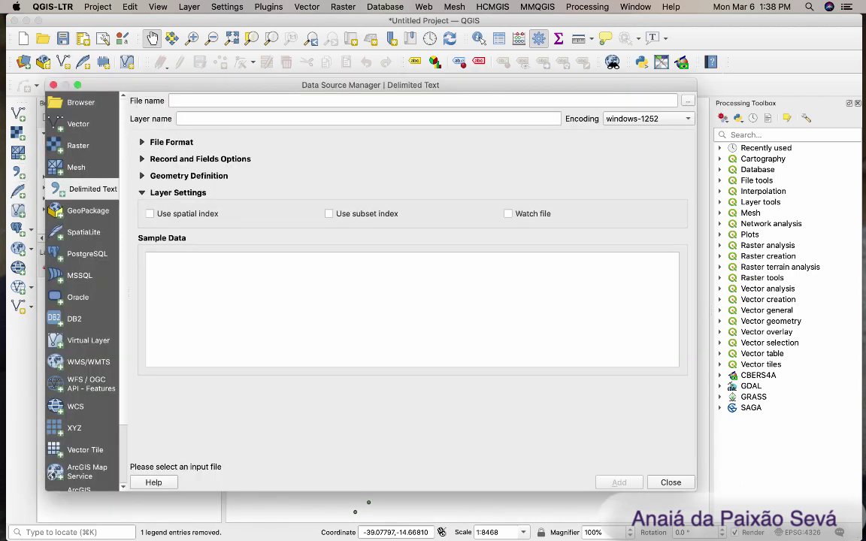
click(688, 100)
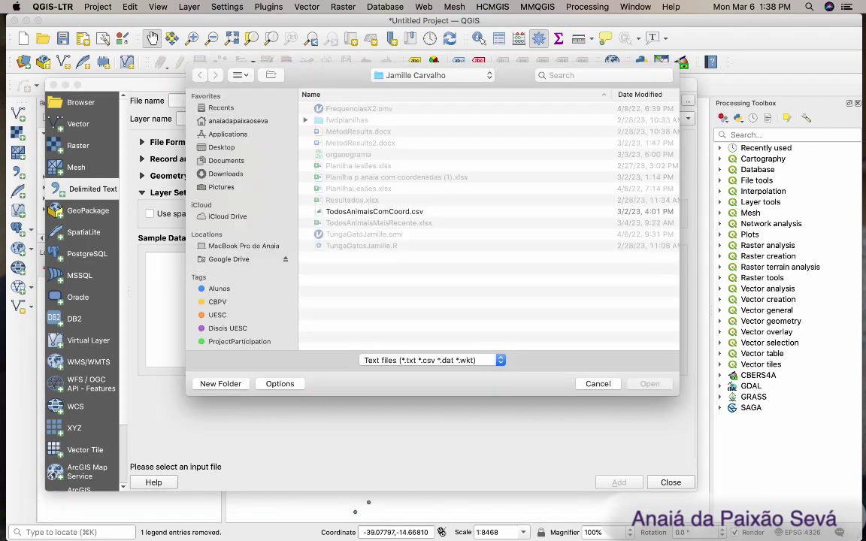
double_click(374, 211)
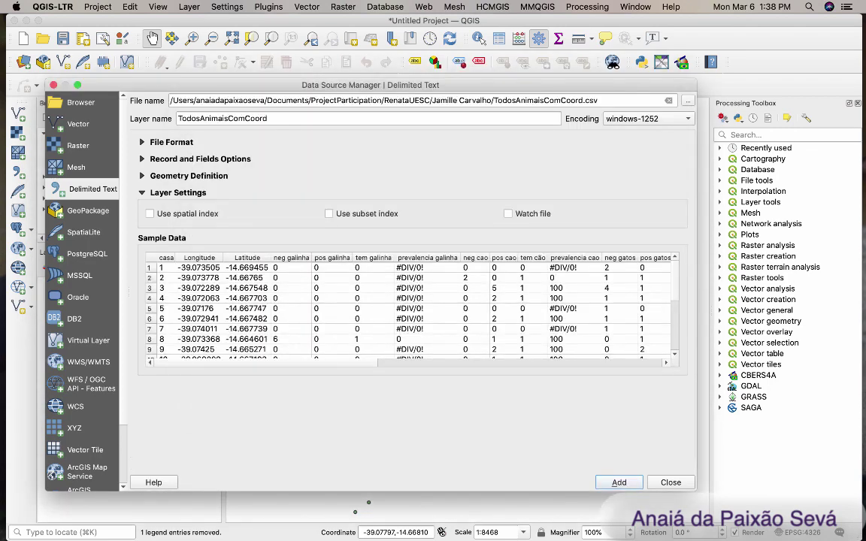
click(142, 176)
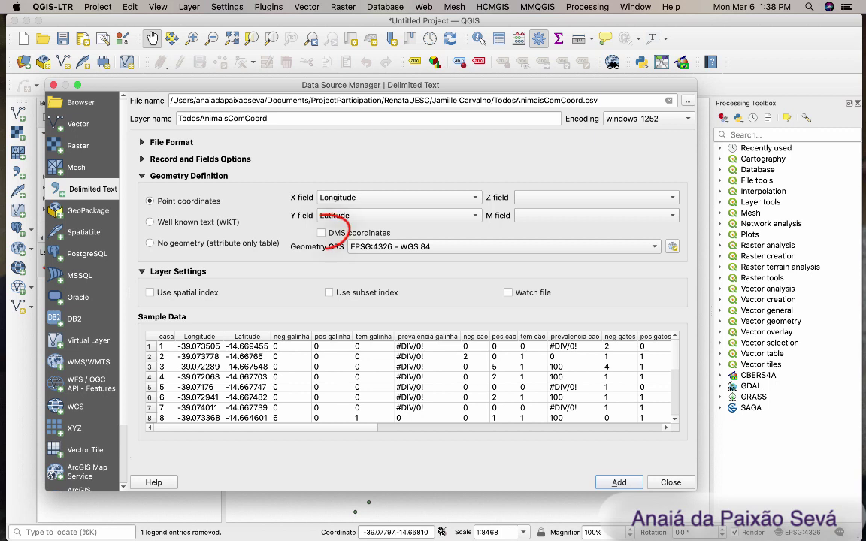
click(321, 233)
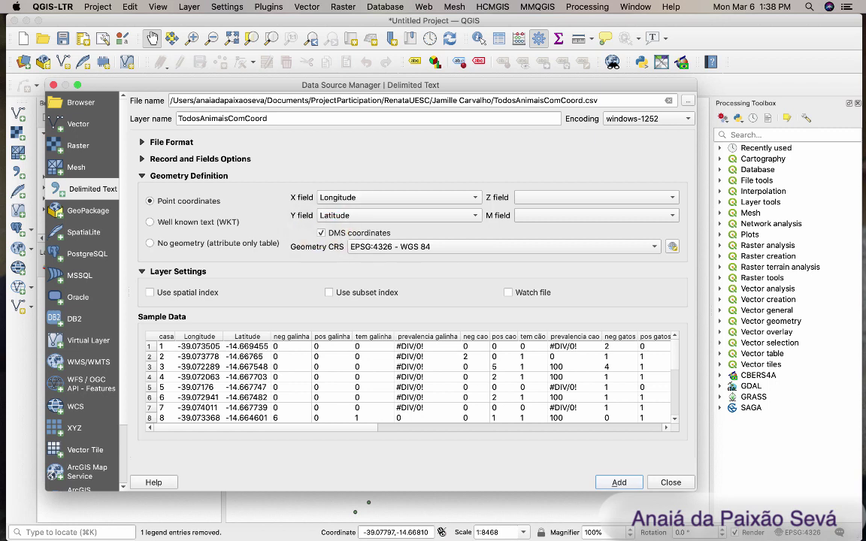
key(Return)
key(Escape)
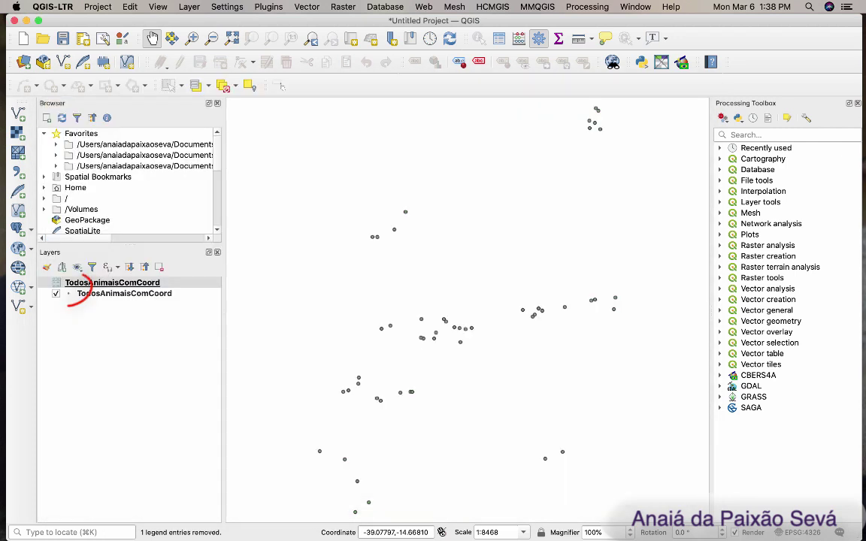
- Compare the two TodosAnimaisComCoord layers by reordering them and toggling the points' visibility, and remove the DMS-imported table
drag(113, 283, 113, 306)
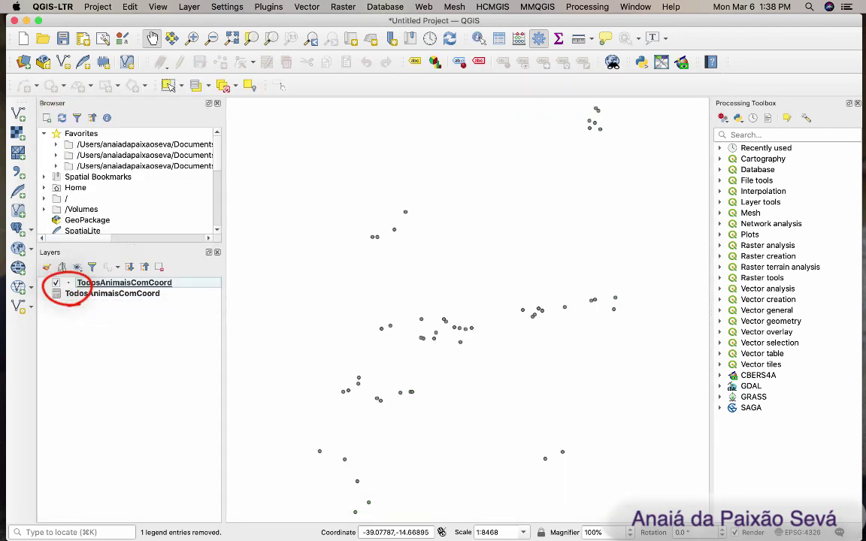
key(space)
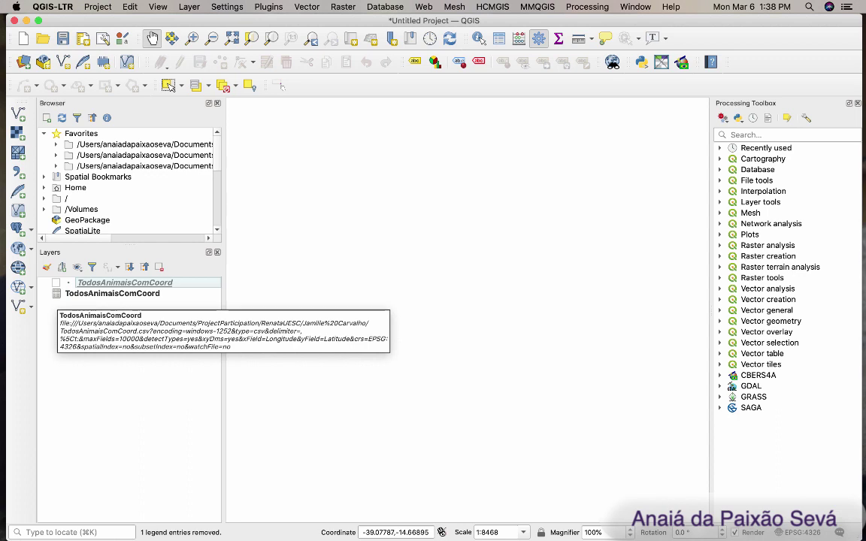
click(111, 294)
click(159, 267)
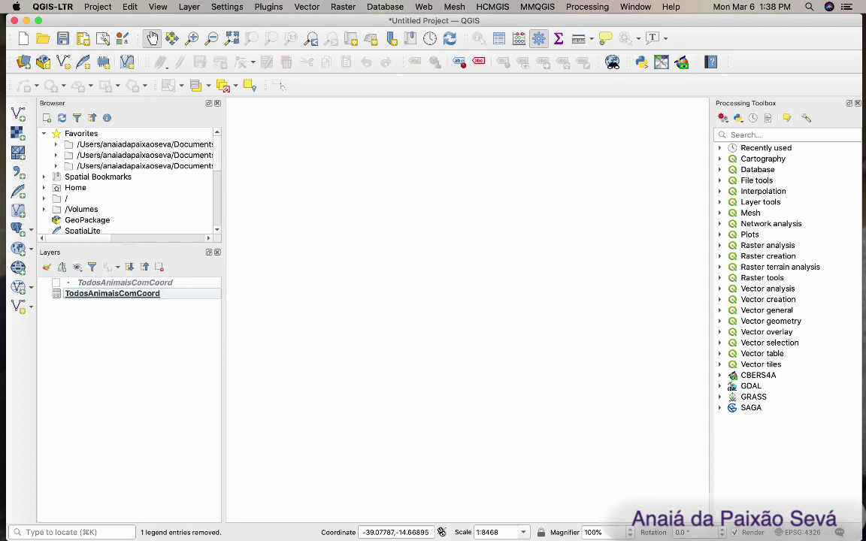
click(124, 294)
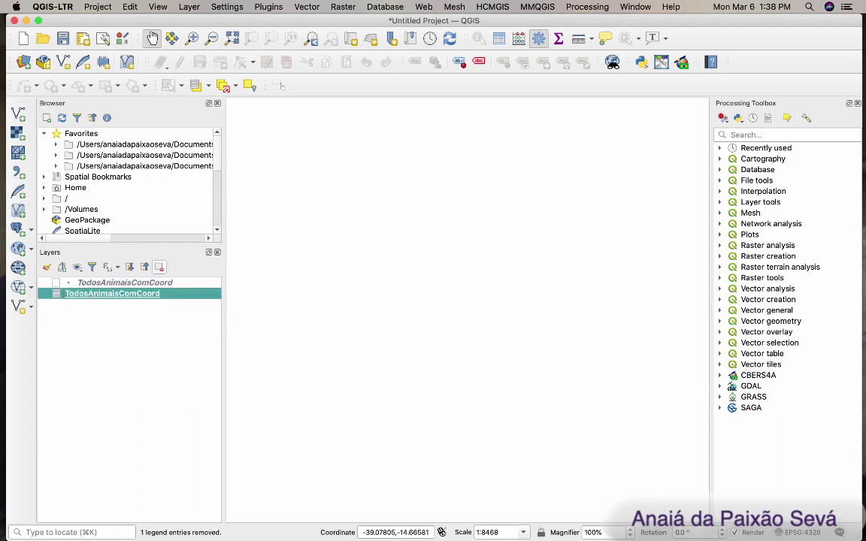
click(159, 267)
key(Return)
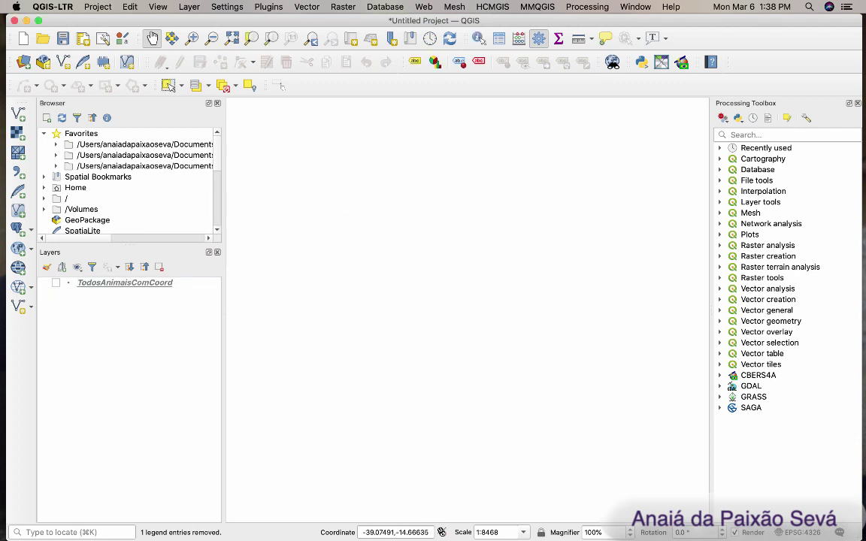
click(55, 283)
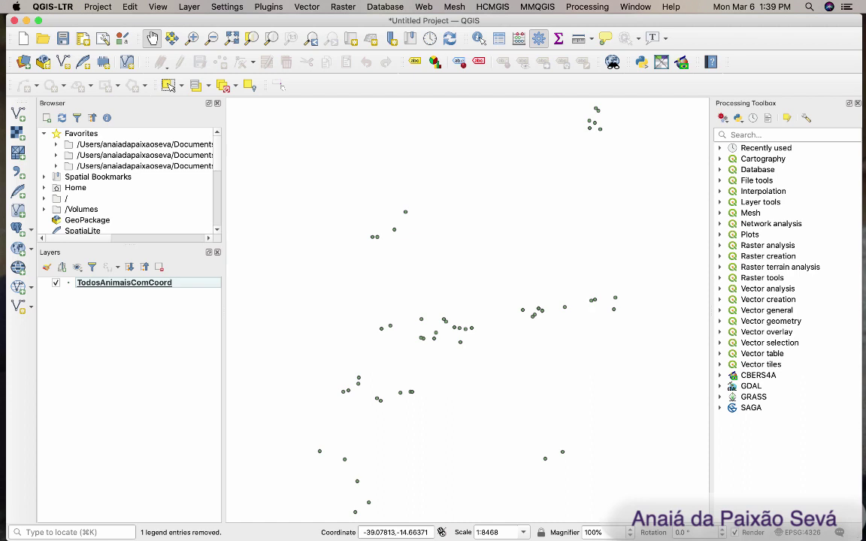
- Glance at the spreadsheets in Excel, return to QGIS and load ChagasAg.csv from the Casos folder as the delimited text source
key(ctrl+Left)
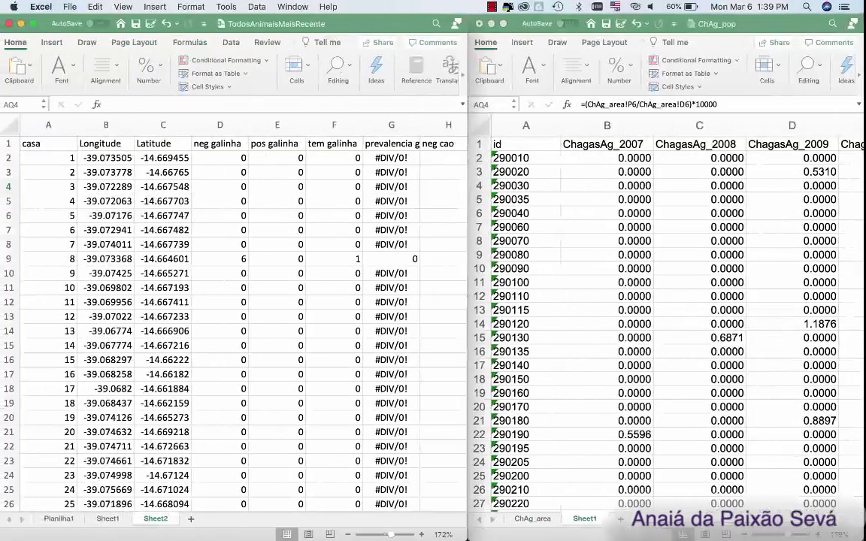
key(ctrl+Right)
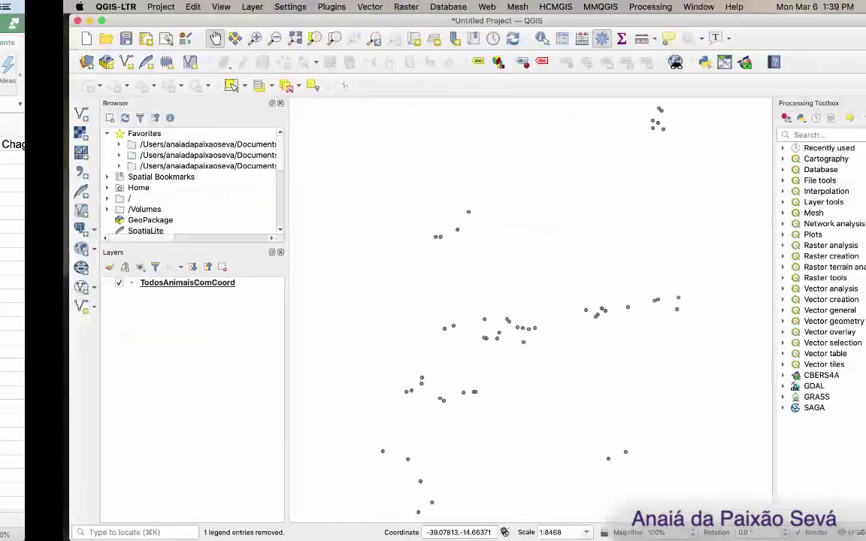
click(18, 172)
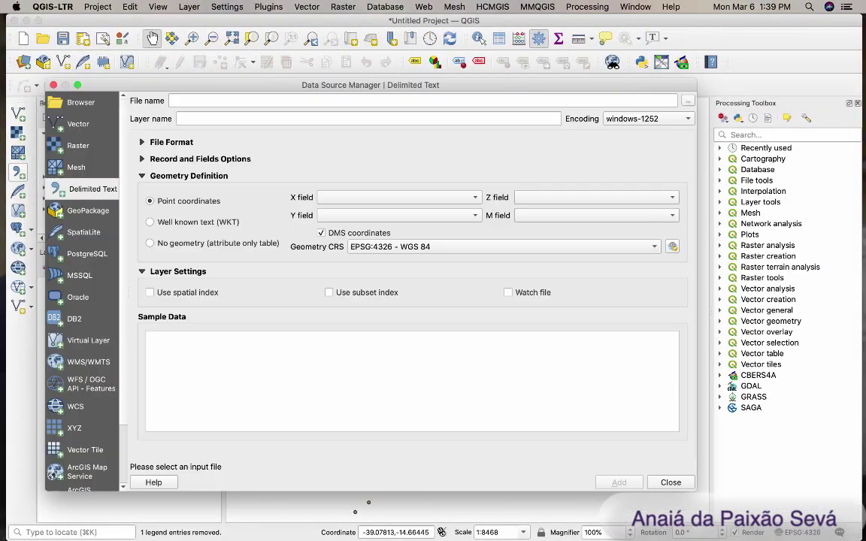
click(688, 101)
double_click(354, 120)
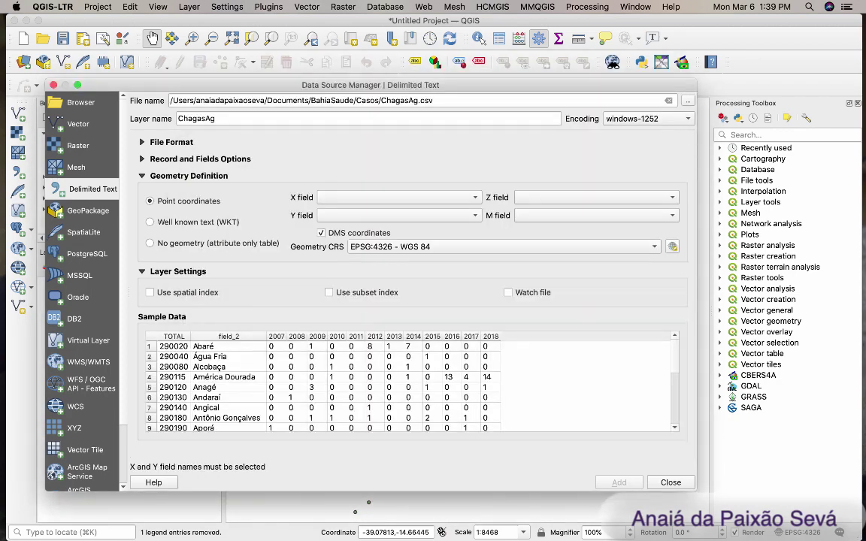
click(142, 176)
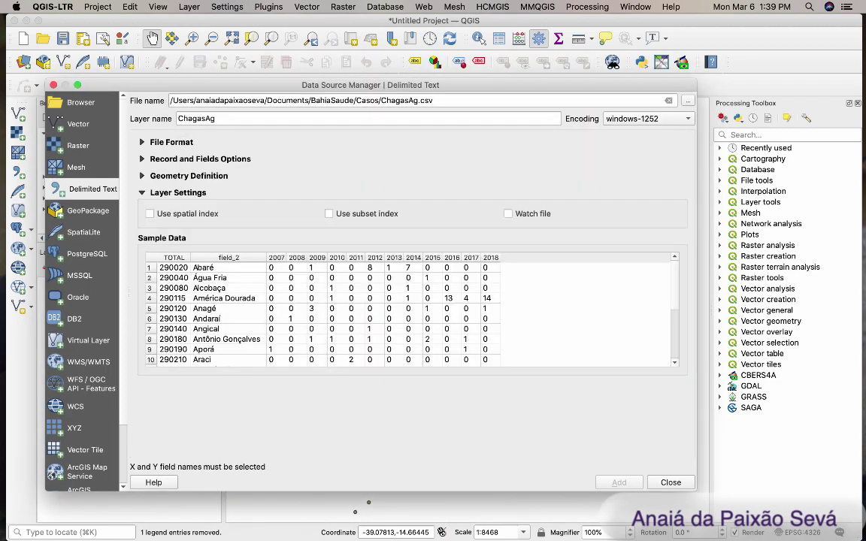
- With the file format options shown, try latin1 encoding for ChagasAg and restore windows-1252, checking the accented municipality names
click(142, 142)
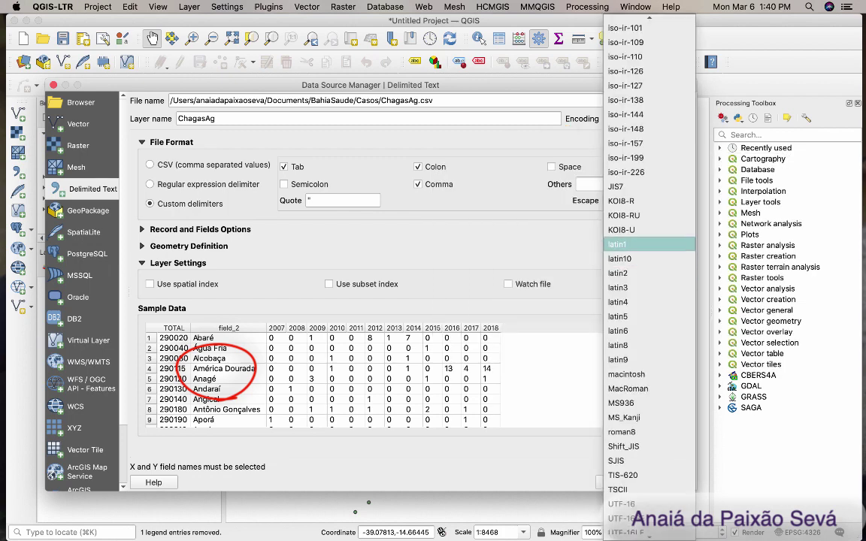
scroll(647, 251, up, 3)
click(639, 359)
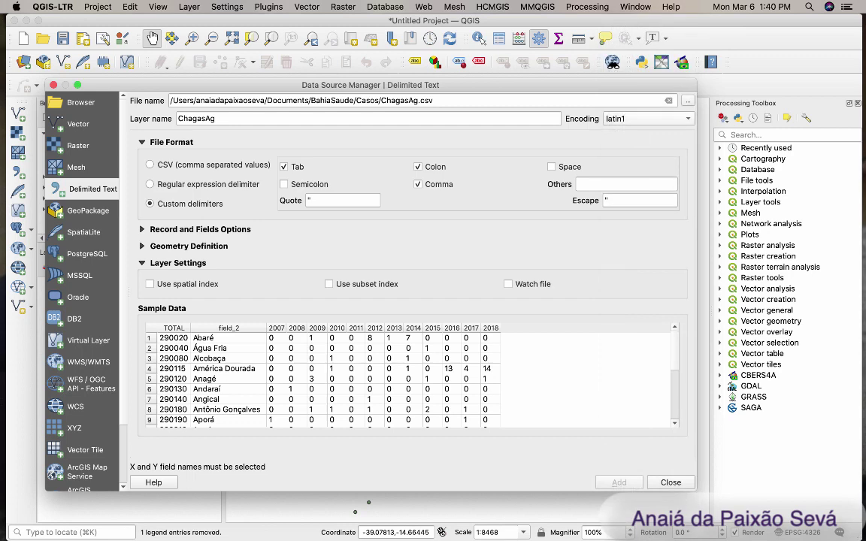
click(685, 119)
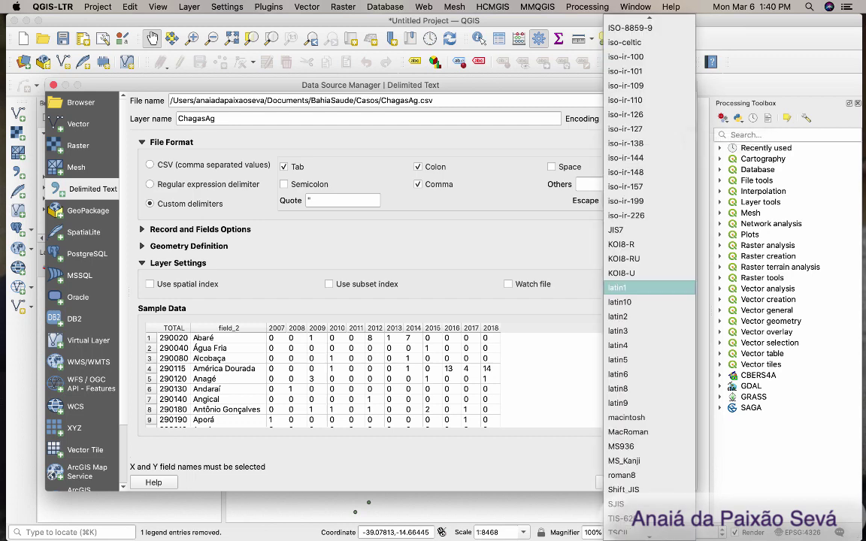
scroll(650, 270, down, 15)
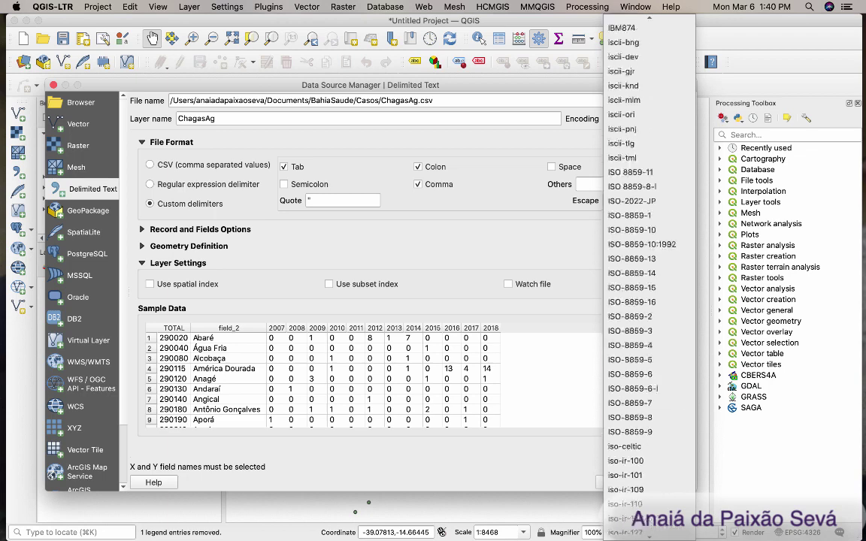
click(633, 389)
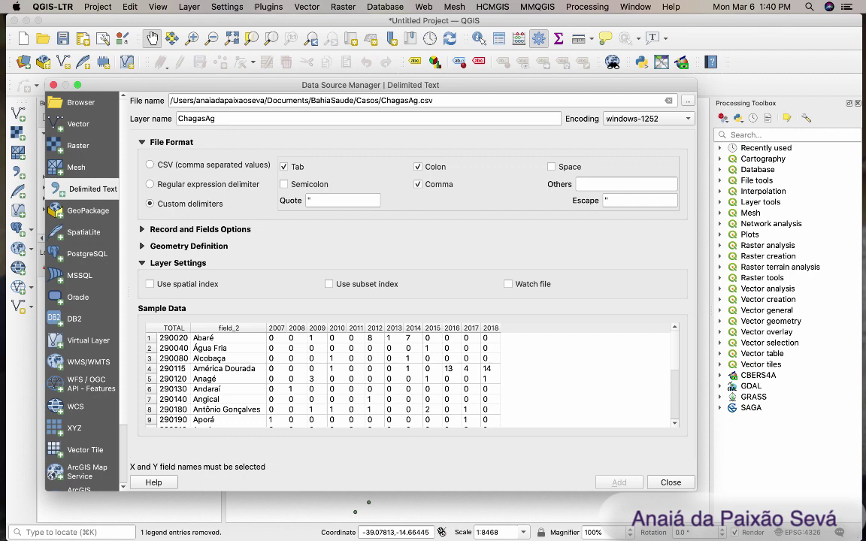
- Review the record and field options for the ChagasAg import, with the file format options collapsed
click(142, 142)
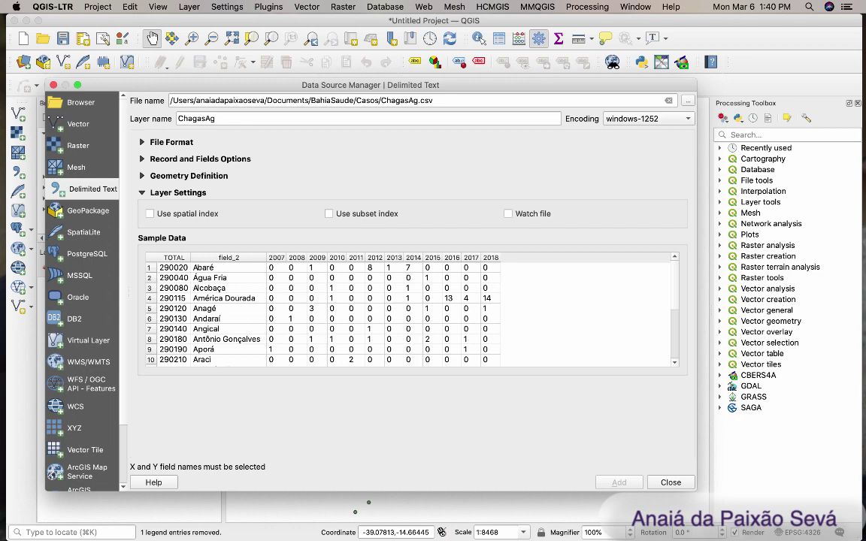
click(142, 159)
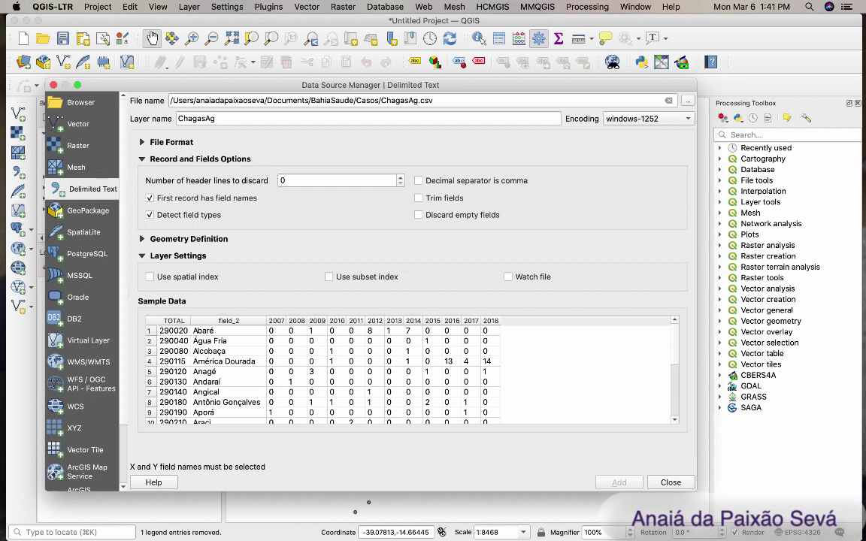
click(142, 158)
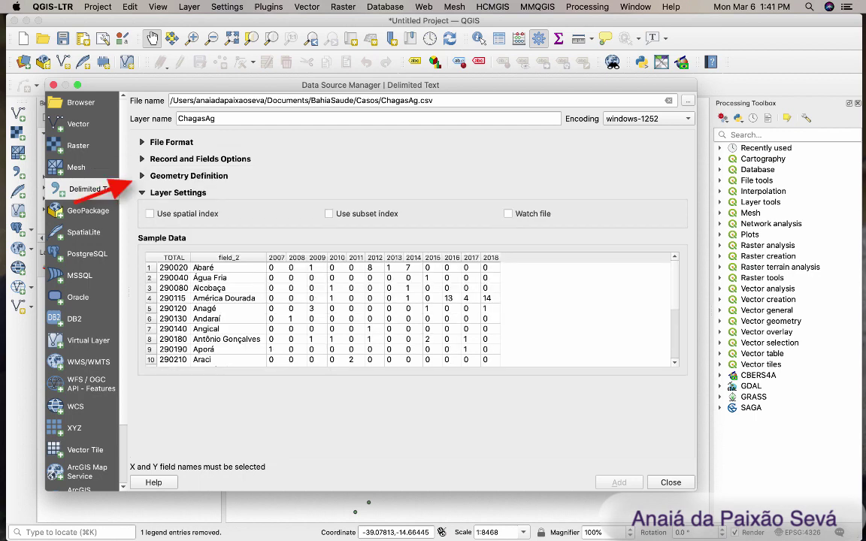
- Check the candidate X field columns, set the ChagasAg geometry definition to No geometry (attribute only table), and add it to the project
click(142, 175)
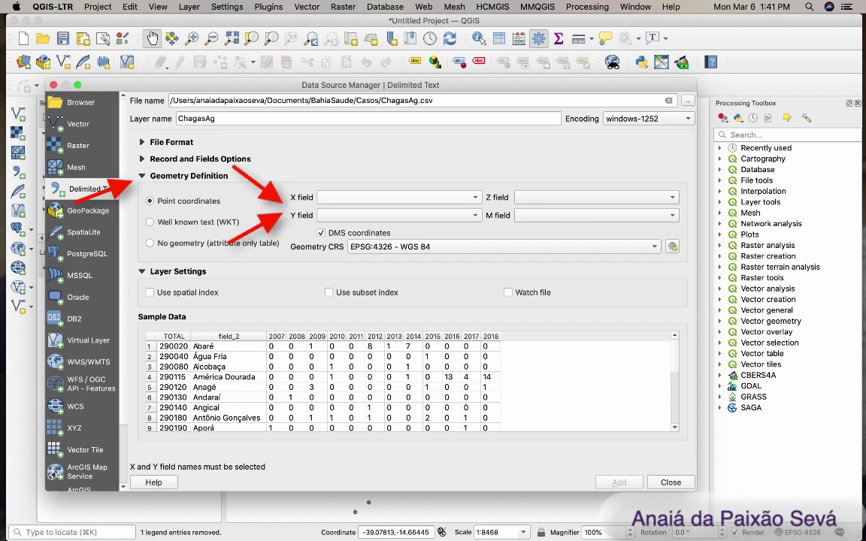
click(398, 197)
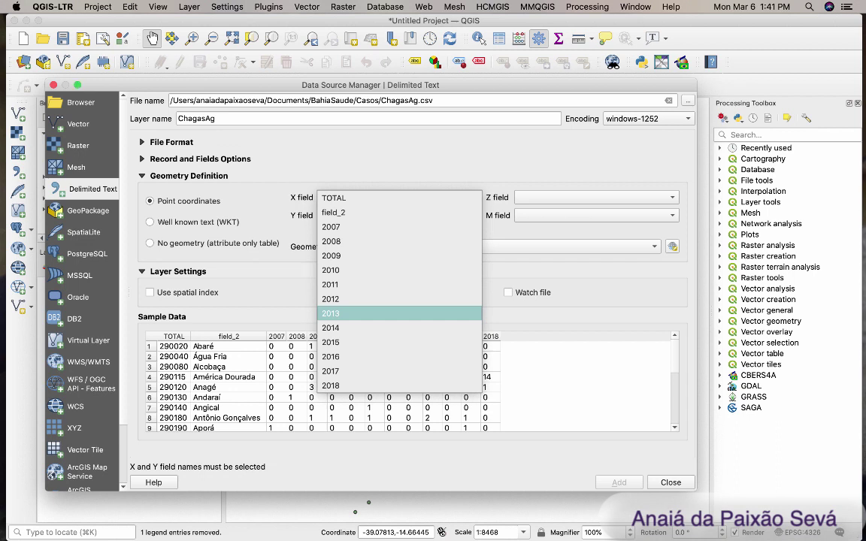
key(Escape)
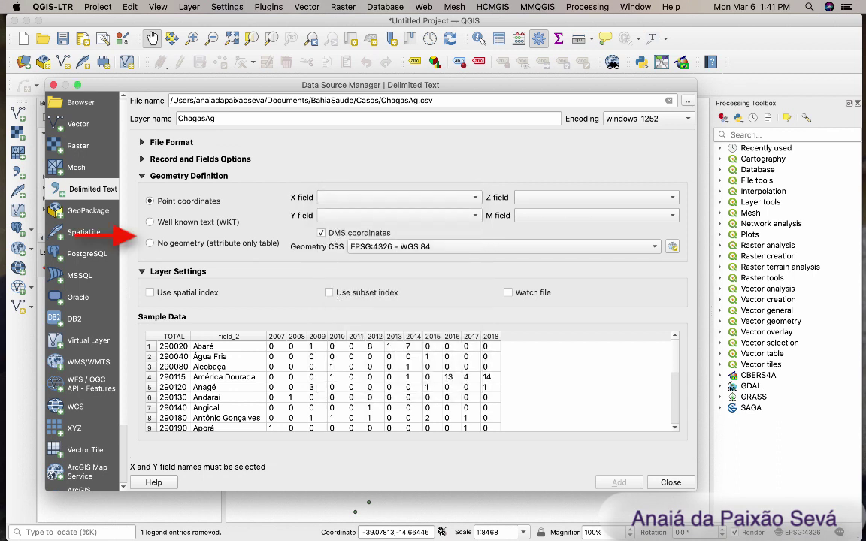
click(150, 243)
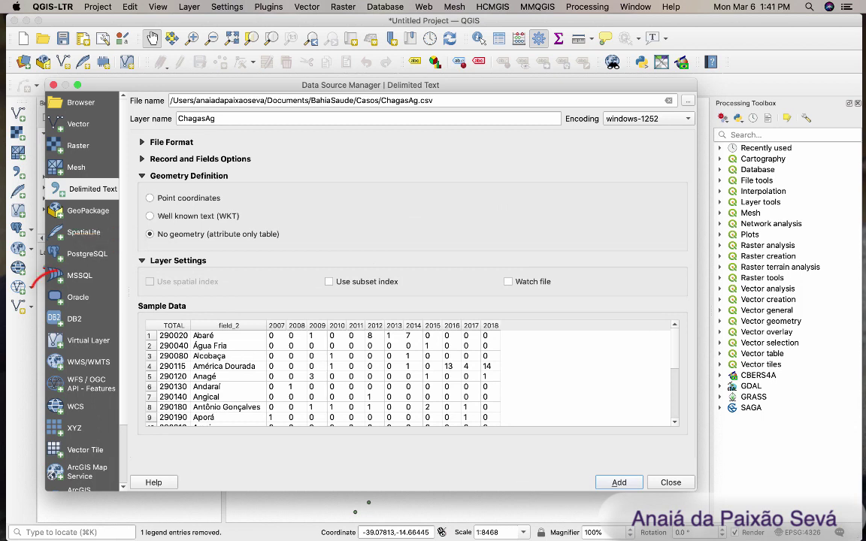
click(619, 483)
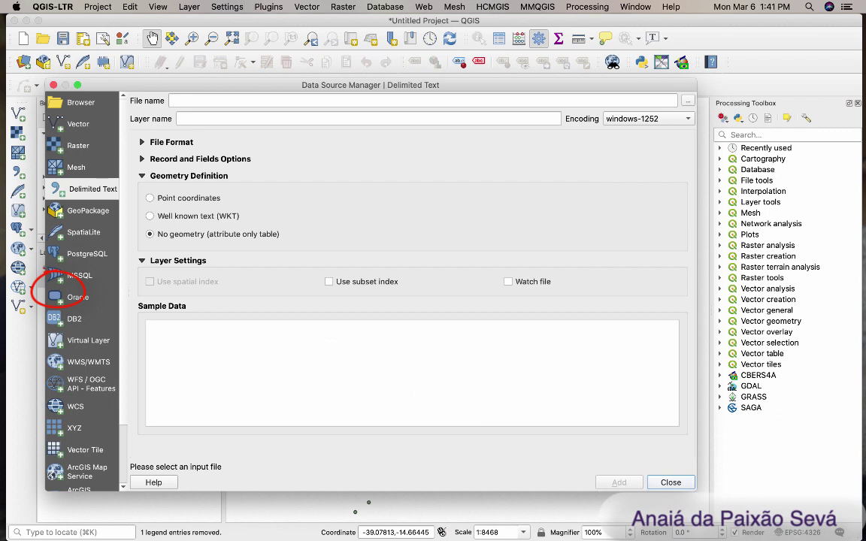
click(670, 482)
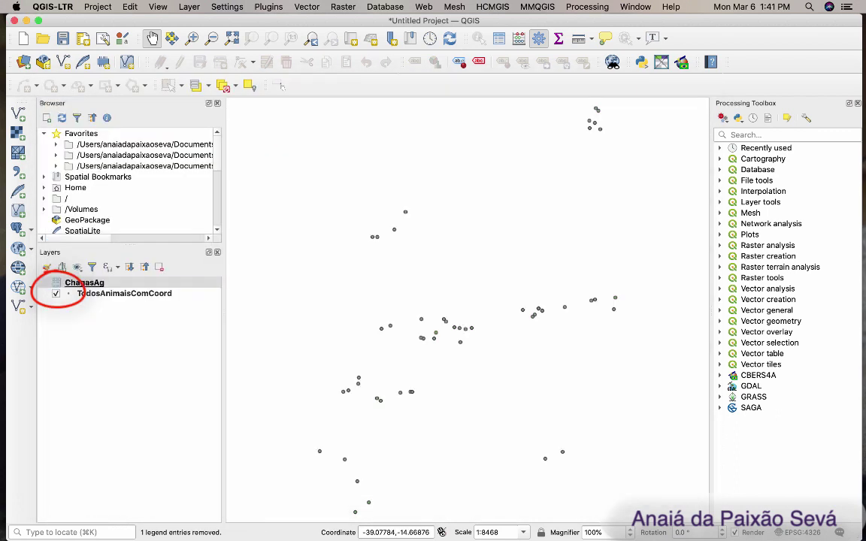